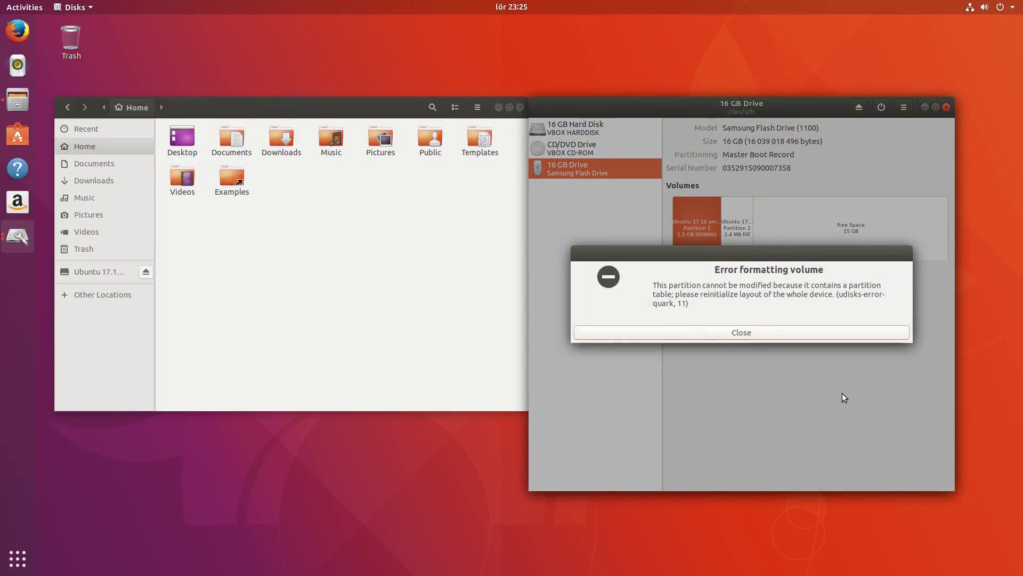
# Dismiss the formatting error, try to delete partition 1 of the 16 GB Samsung flash drive, and close Disks
pyautogui.click(817, 333)
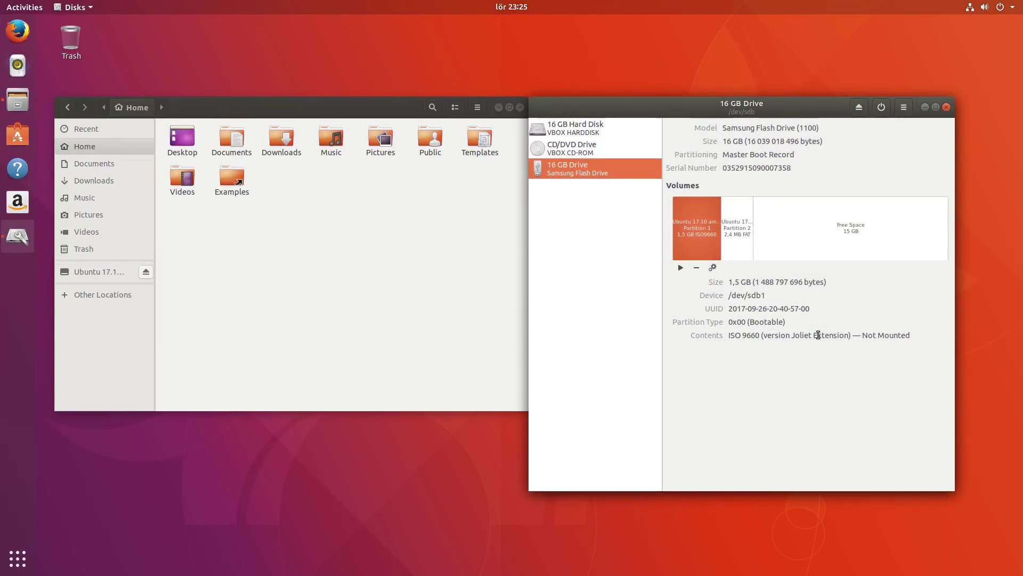
pyautogui.click(699, 268)
pyautogui.click(798, 366)
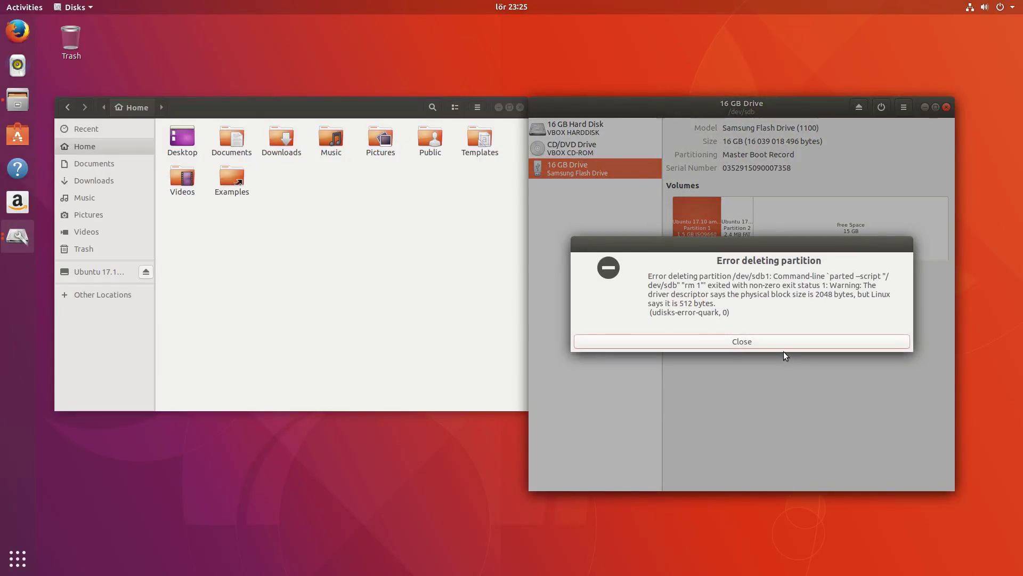
pyautogui.click(785, 343)
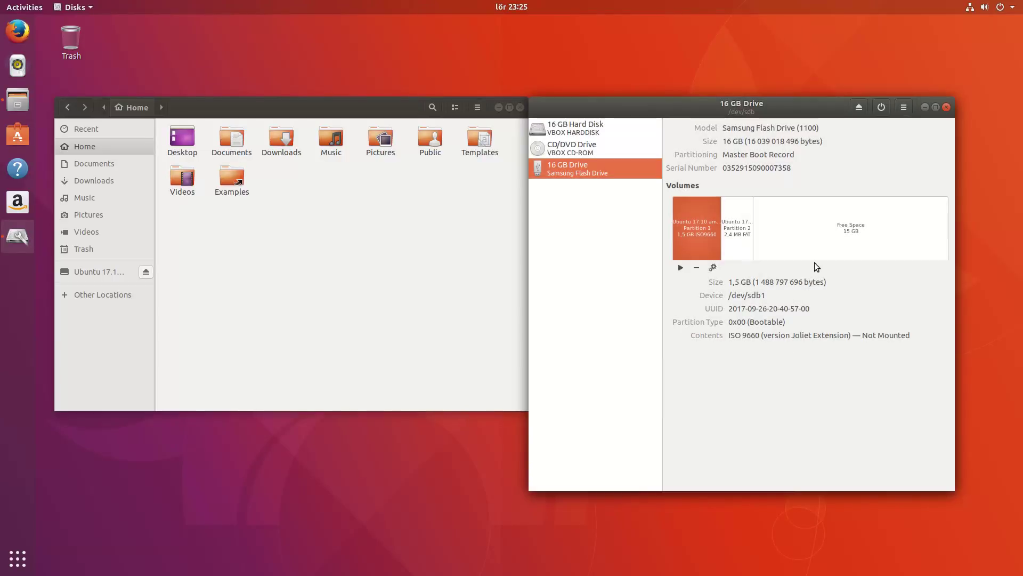
pyautogui.click(948, 108)
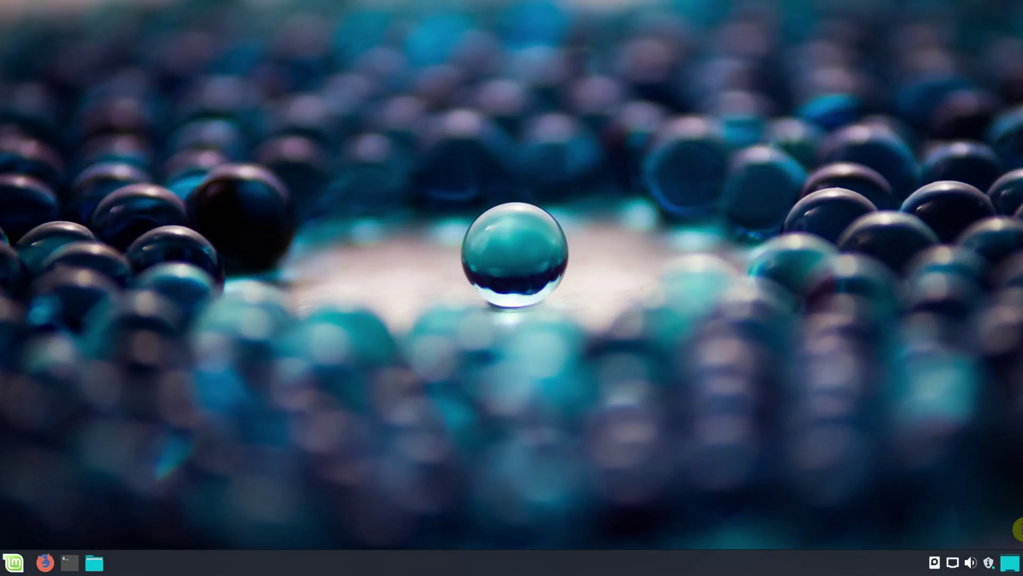
# Find and open the Disks utility on the Linux Mint desktop and select the 16 GB Samsung flash drive
pyautogui.click(10, 566)
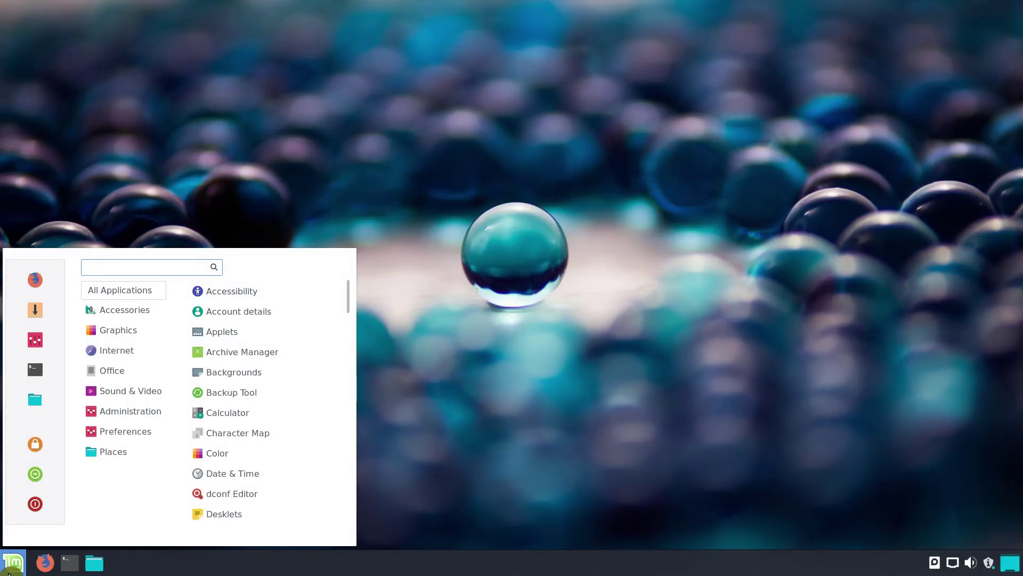
pyautogui.write('disk')
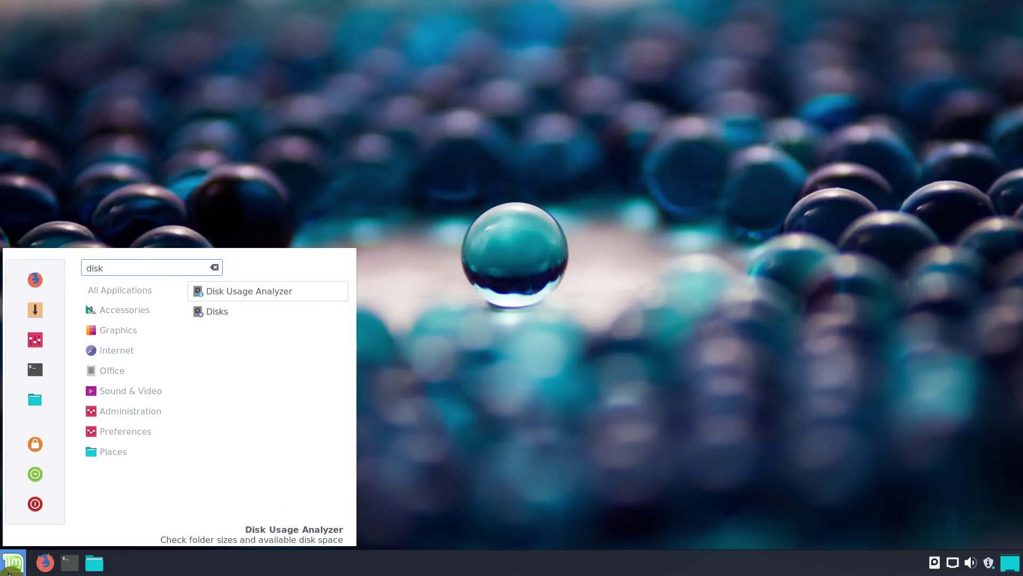
pyautogui.click(246, 319)
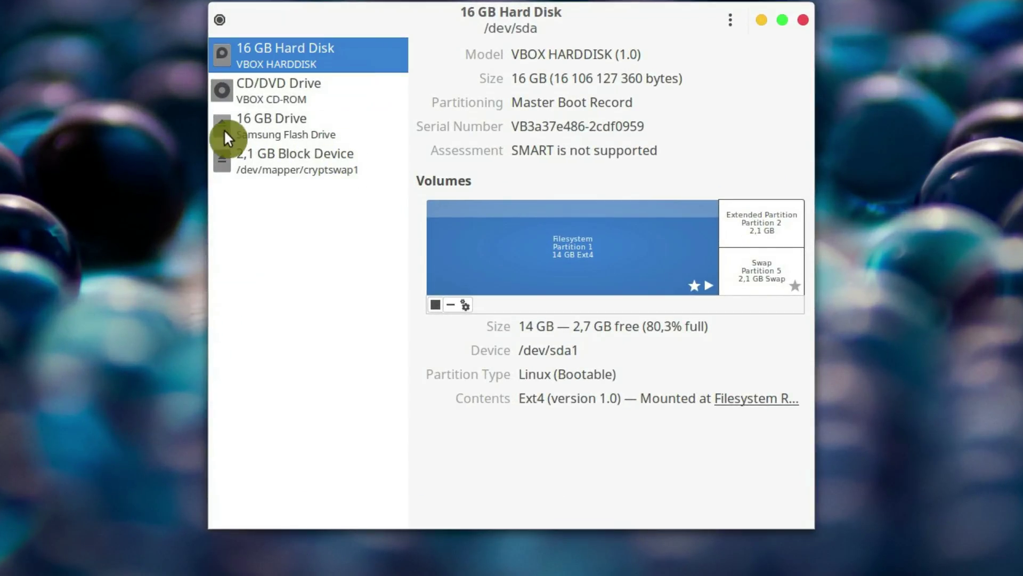
pyautogui.click(353, 138)
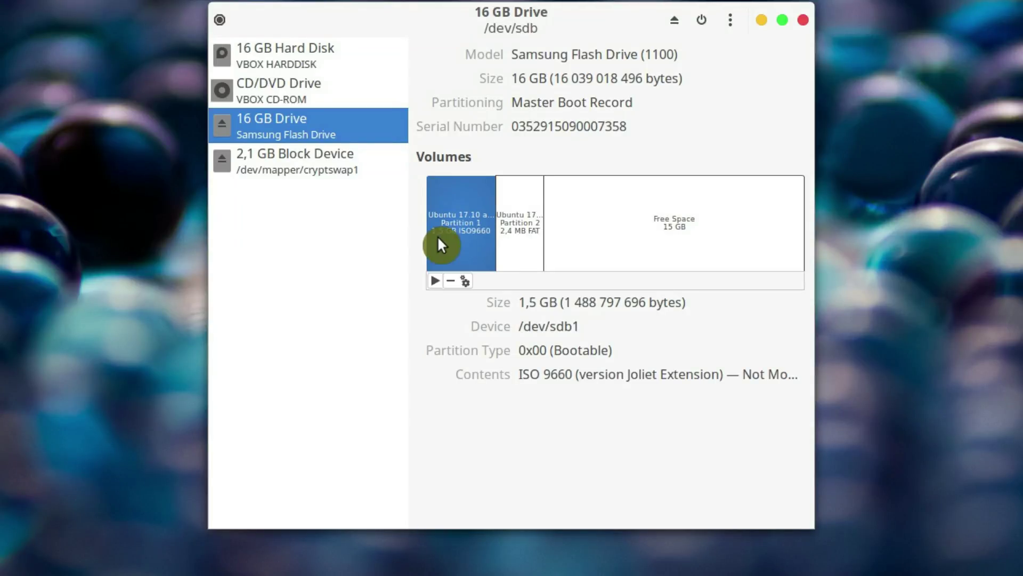
# Examine the details of the flash drive's two Ubuntu partitions and its free space
pyautogui.click(513, 255)
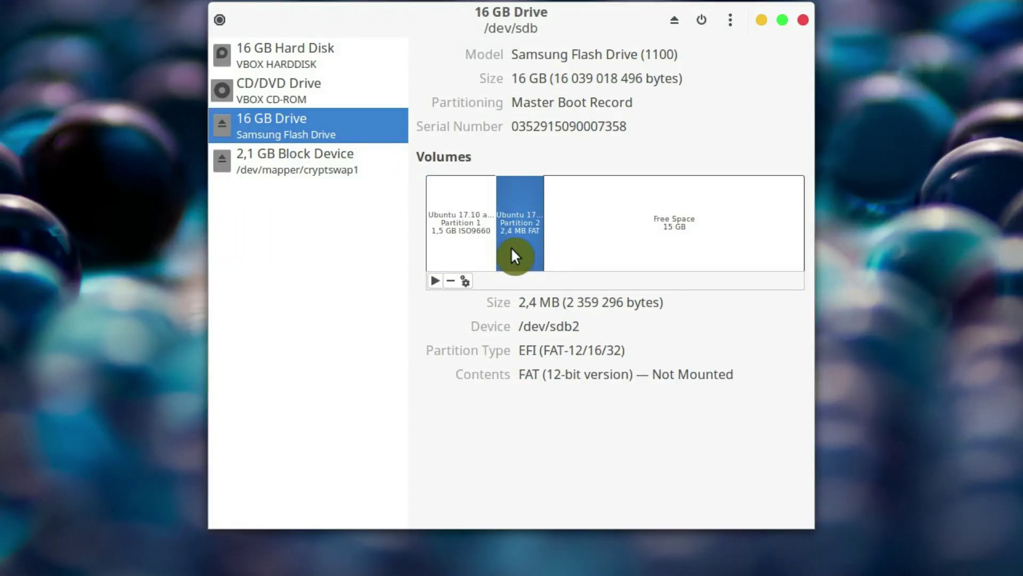
pyautogui.click(482, 255)
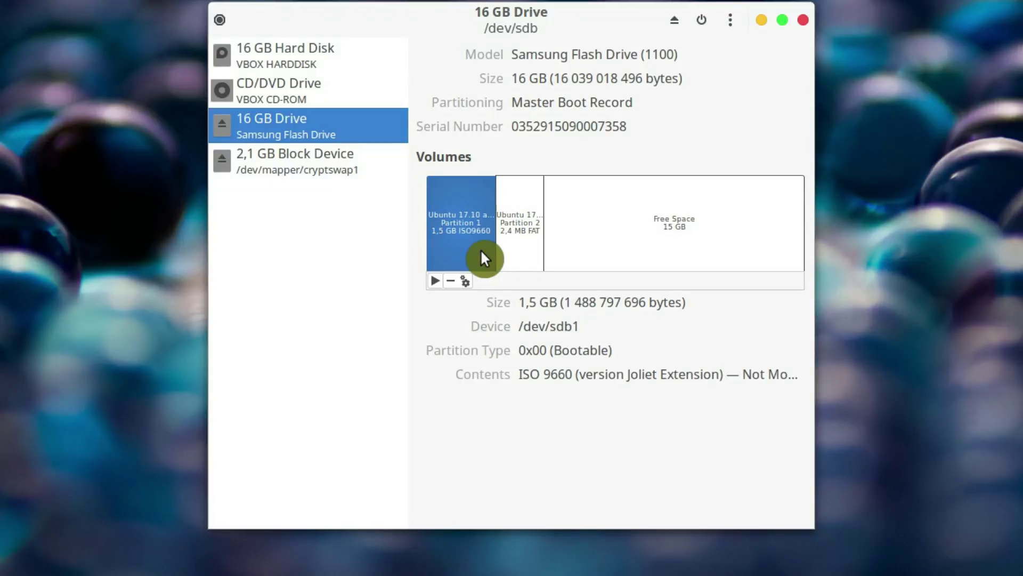
pyautogui.click(582, 247)
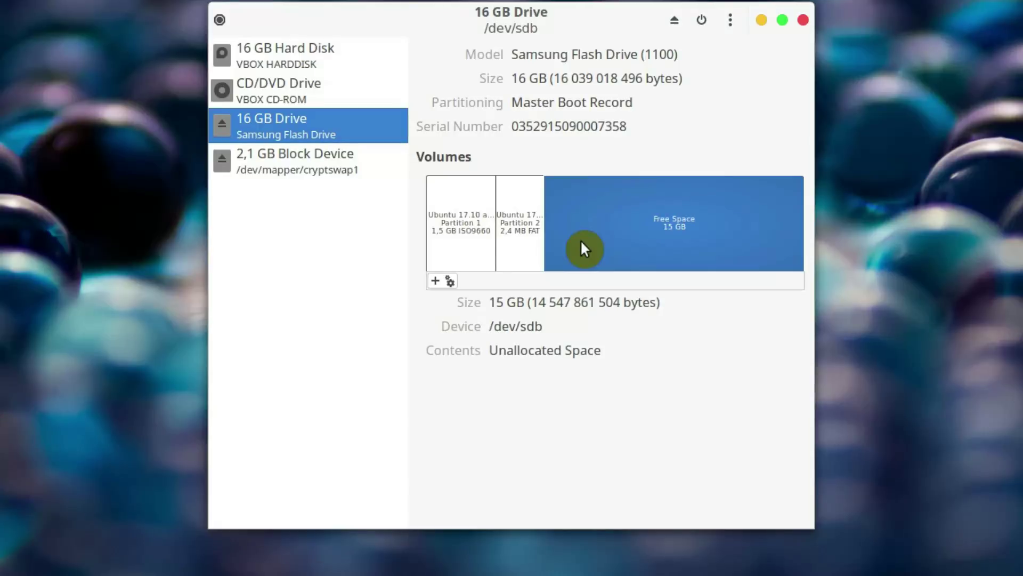
pyautogui.click(484, 252)
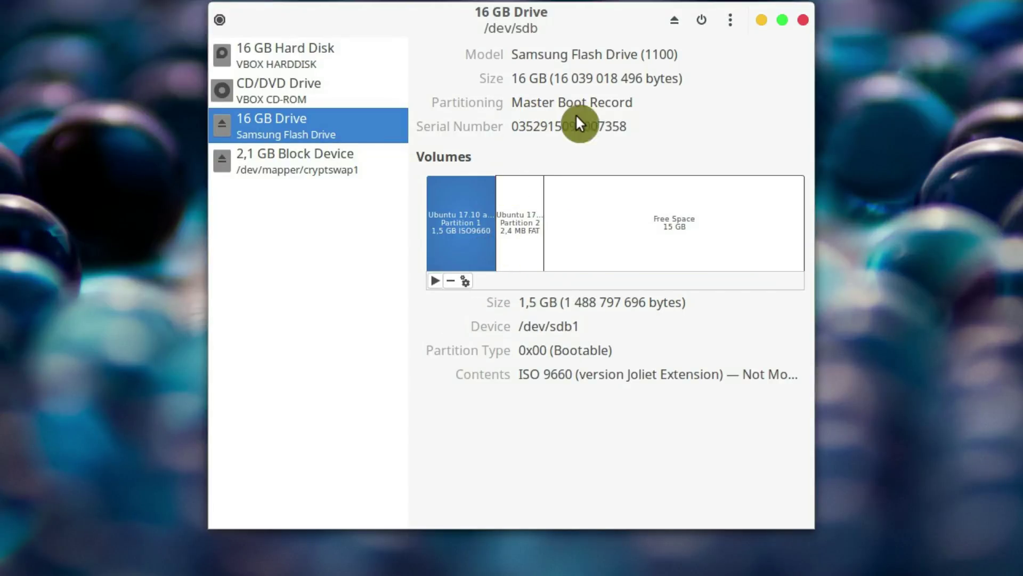
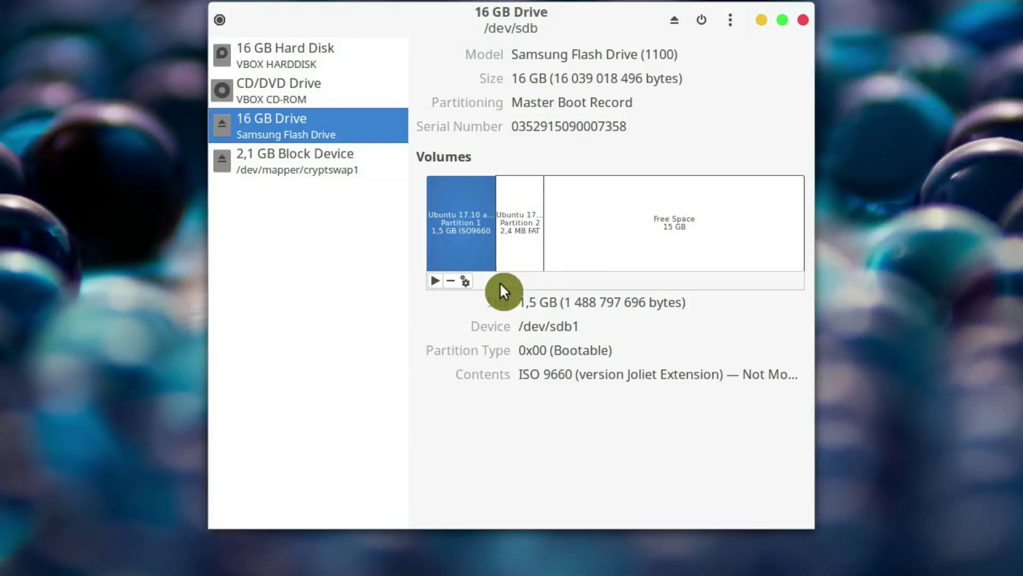
# Try to delete partition 1 (/dev/sdb1) of the Samsung flash drive and dismiss the resulting dialog
pyautogui.click(452, 281)
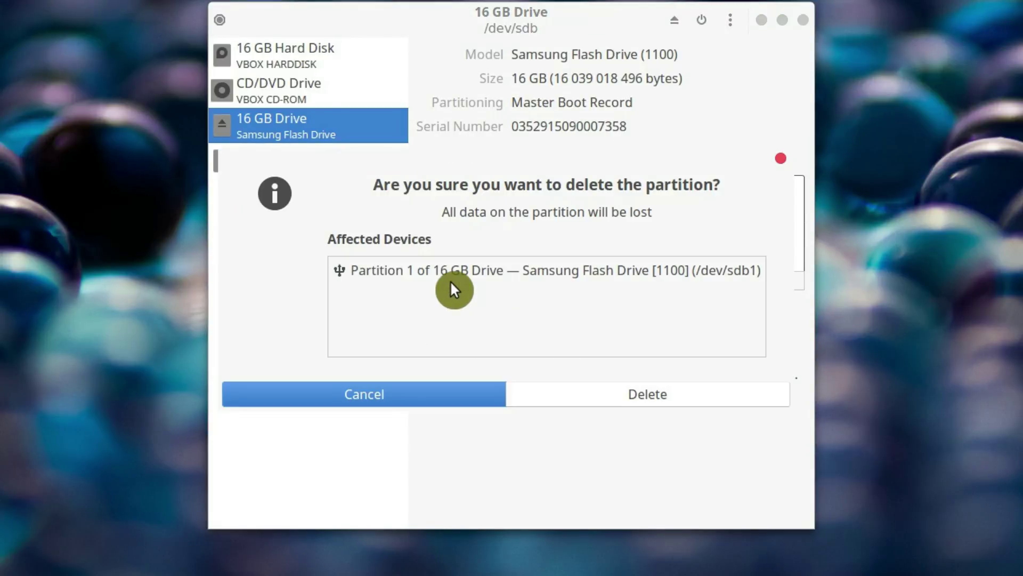
pyautogui.click(656, 394)
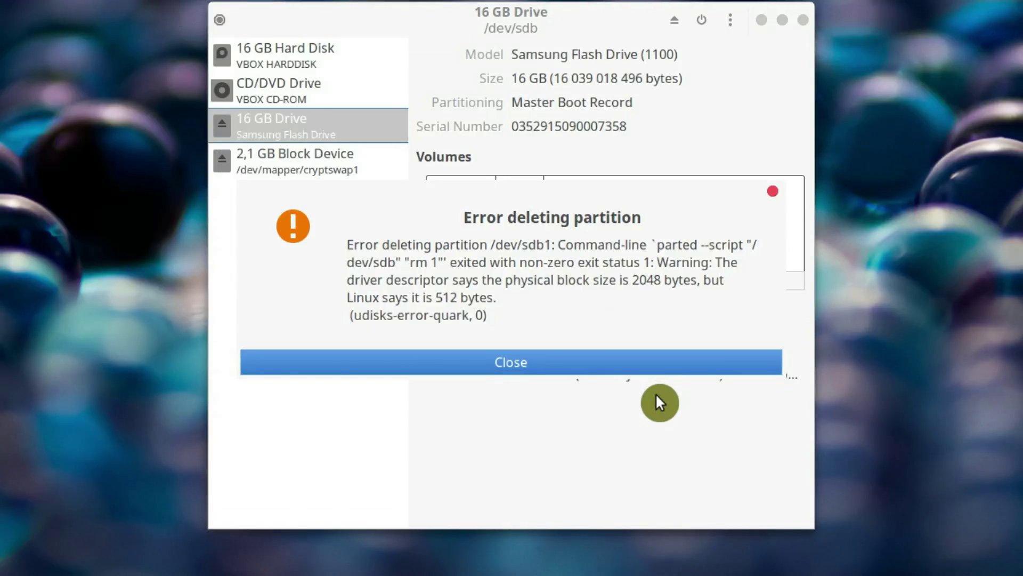
pyautogui.click(653, 364)
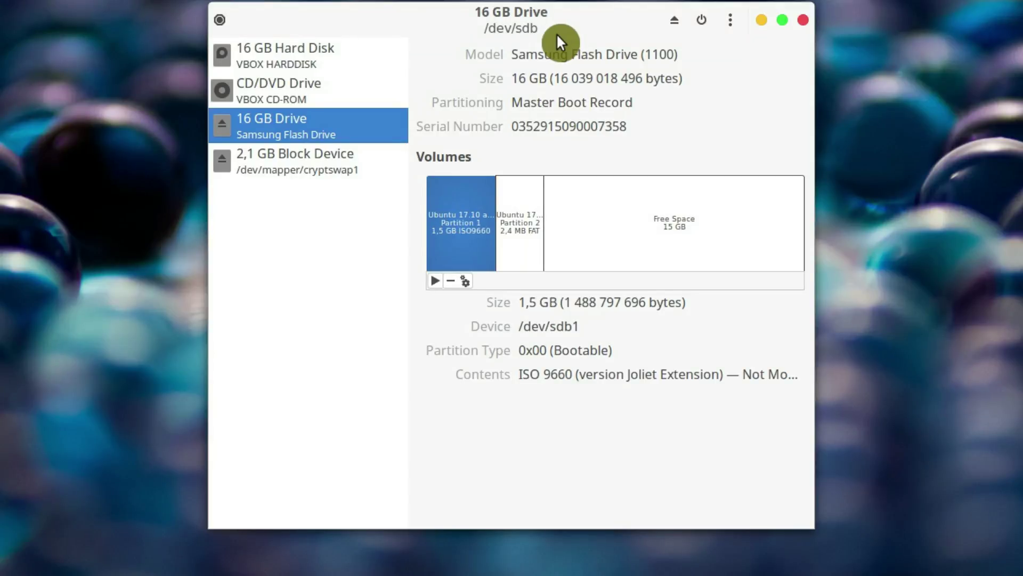
# Compare the device names of the 16 GB hard disk and the Samsung flash drive, and close Disks
pyautogui.click(354, 59)
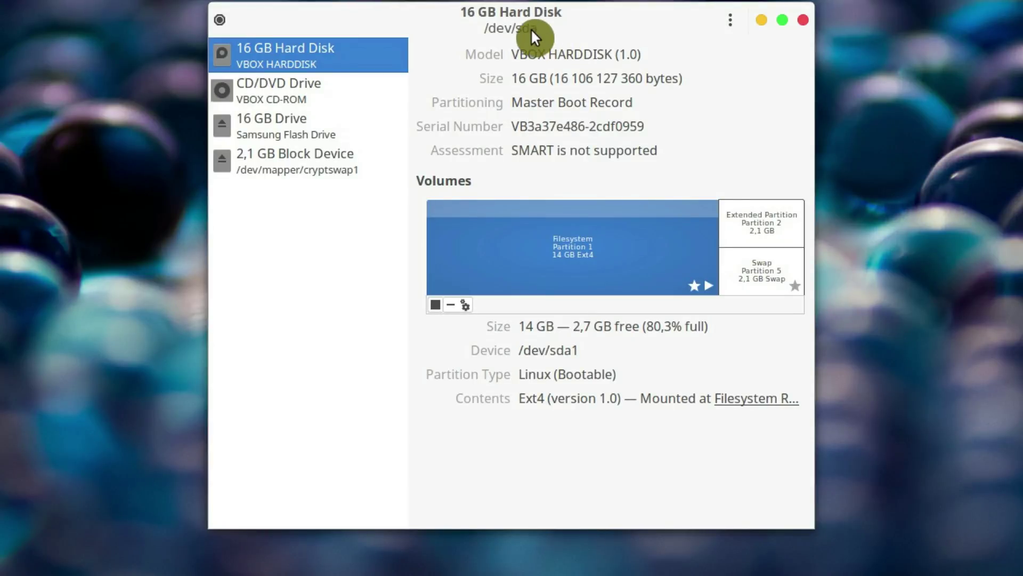
pyautogui.click(339, 132)
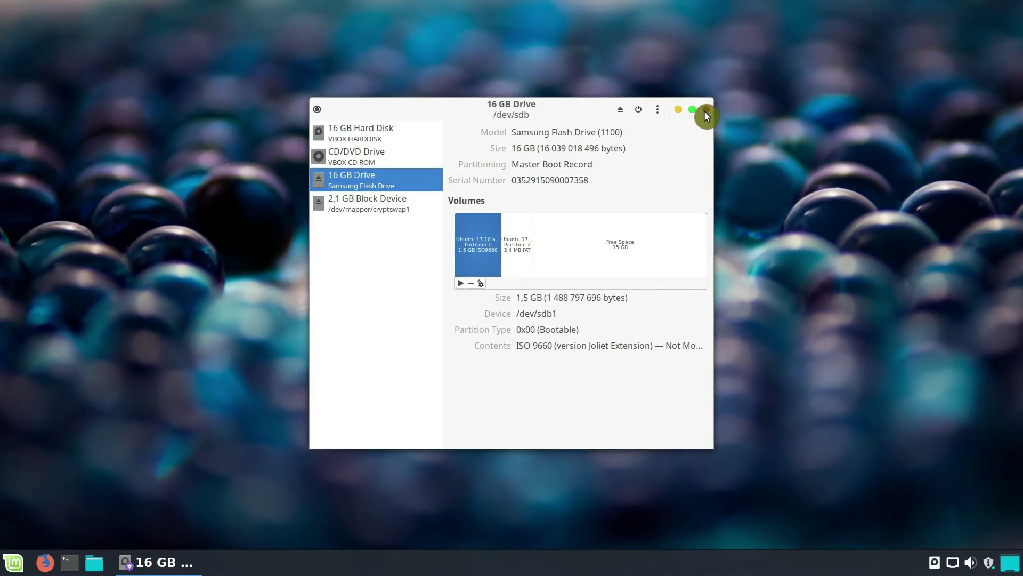
pyautogui.click(803, 20)
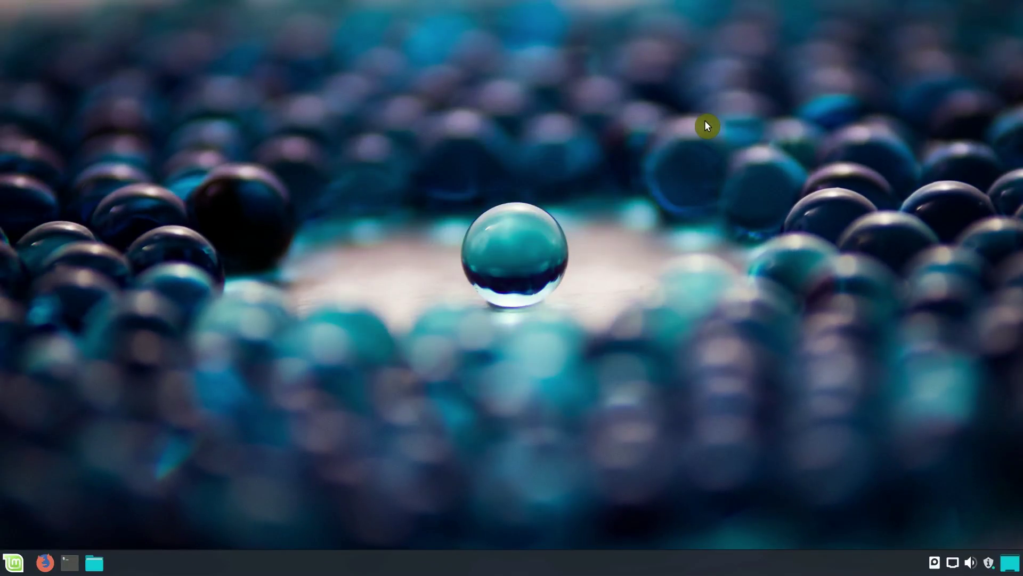
# Open a terminal and list all disks and partitions with sudo fdisk -l, authenticating with the account password
pyautogui.click(69, 563)
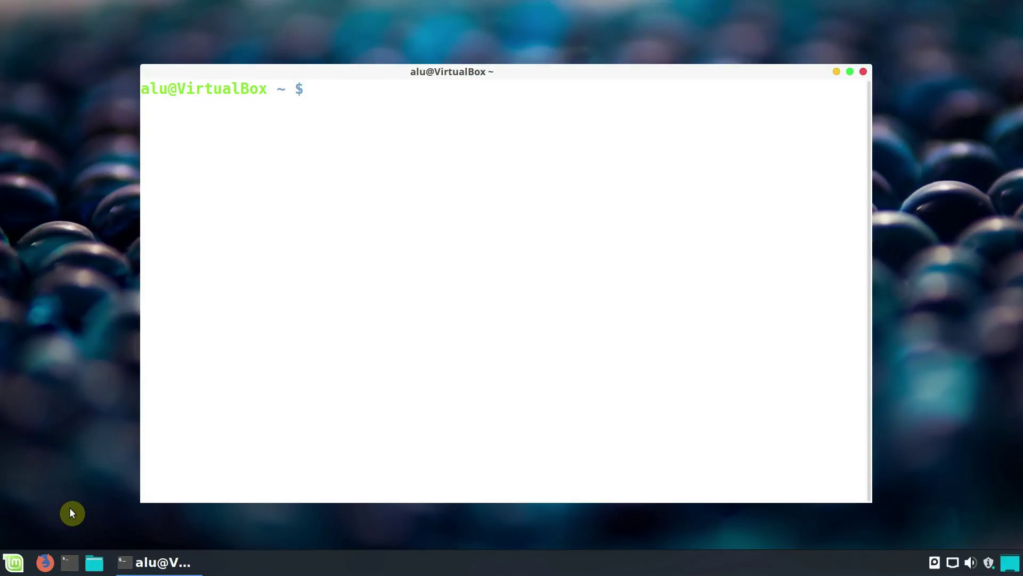
pyautogui.write('sudo fdisk ')
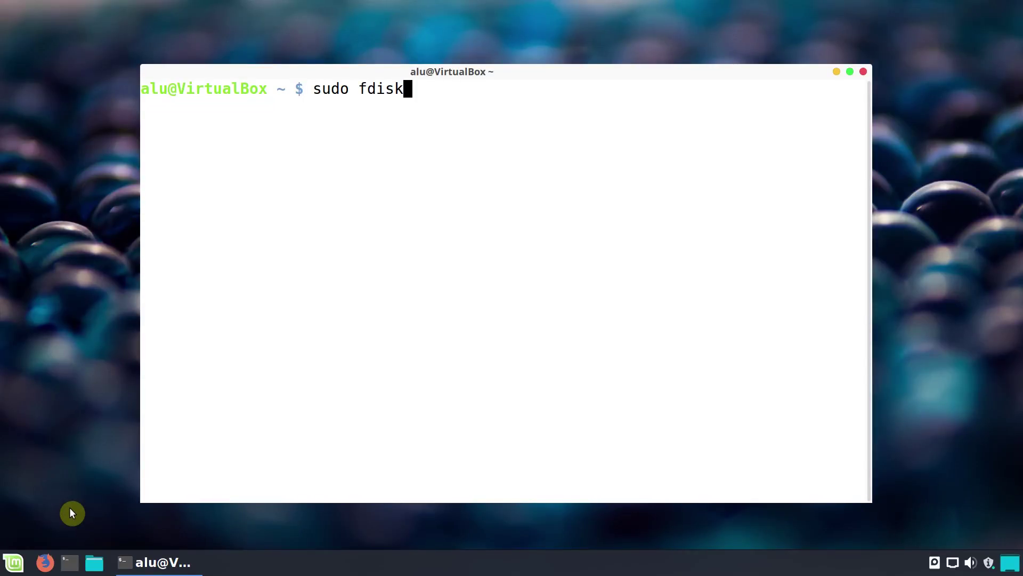
pyautogui.write('-l')
pyautogui.press('Return')
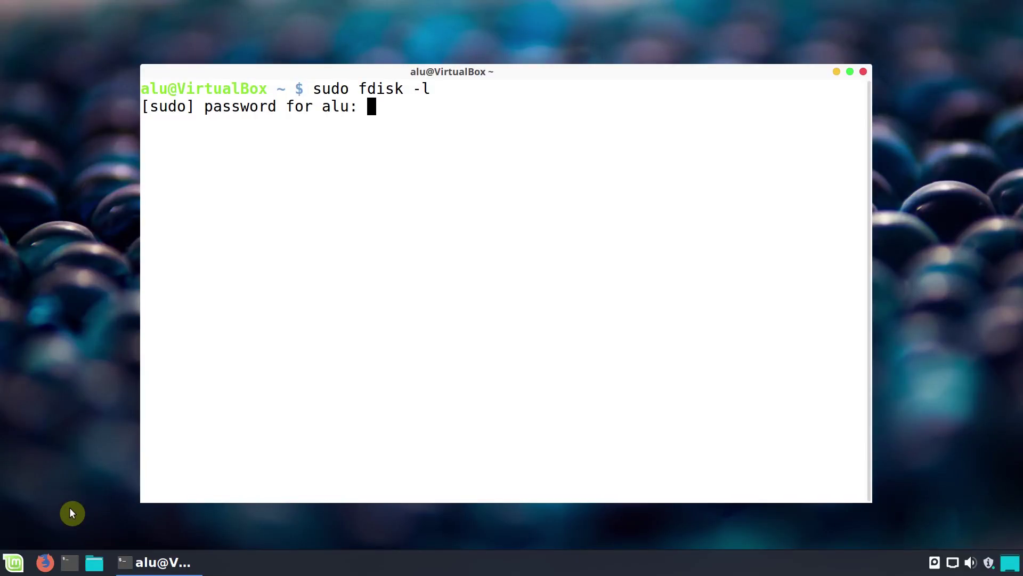
pyautogui.press('Return')
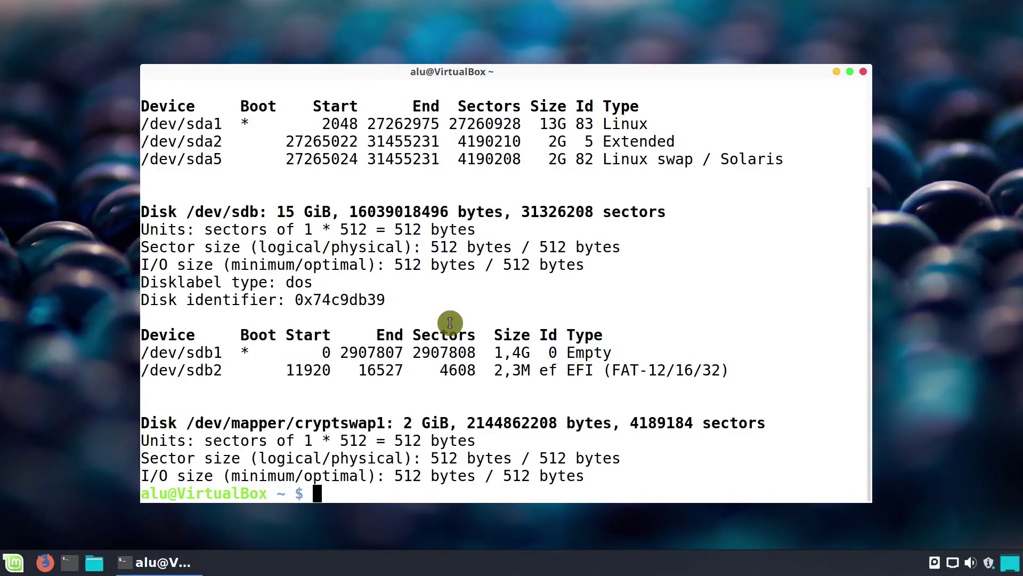
# Examine the /dev/sdb entry in the disk listing, including the boot flag of its first partition
pyautogui.doubleClick(238, 212)
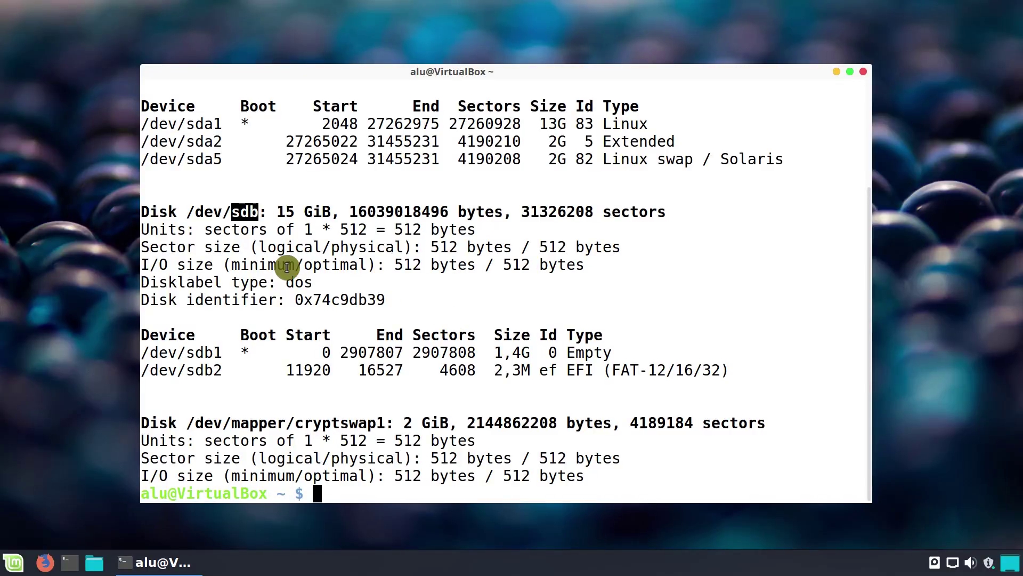
pyautogui.scroll(3, 287, 266)
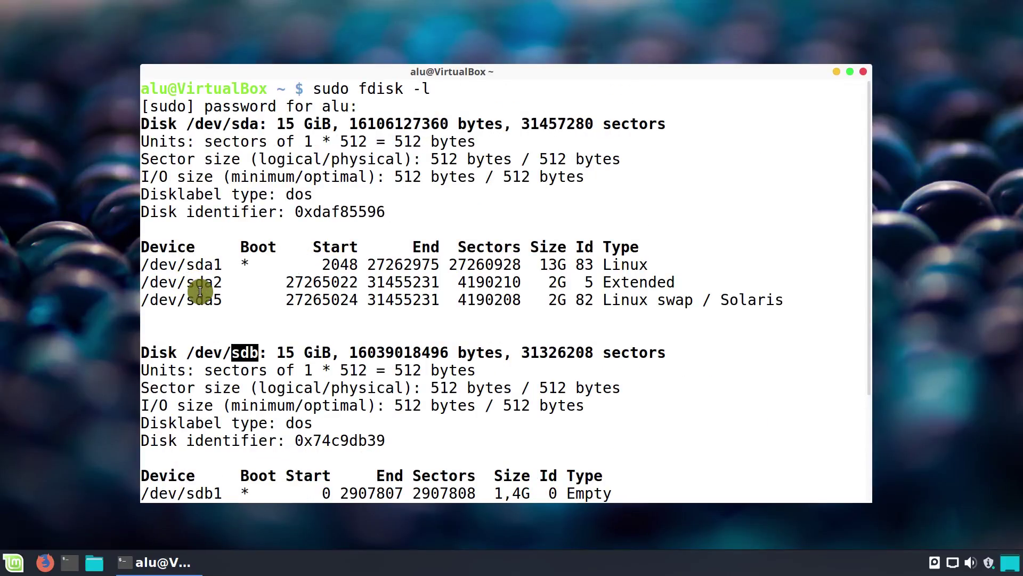
pyautogui.scroll(-2, 200, 291)
pyautogui.click(311, 274)
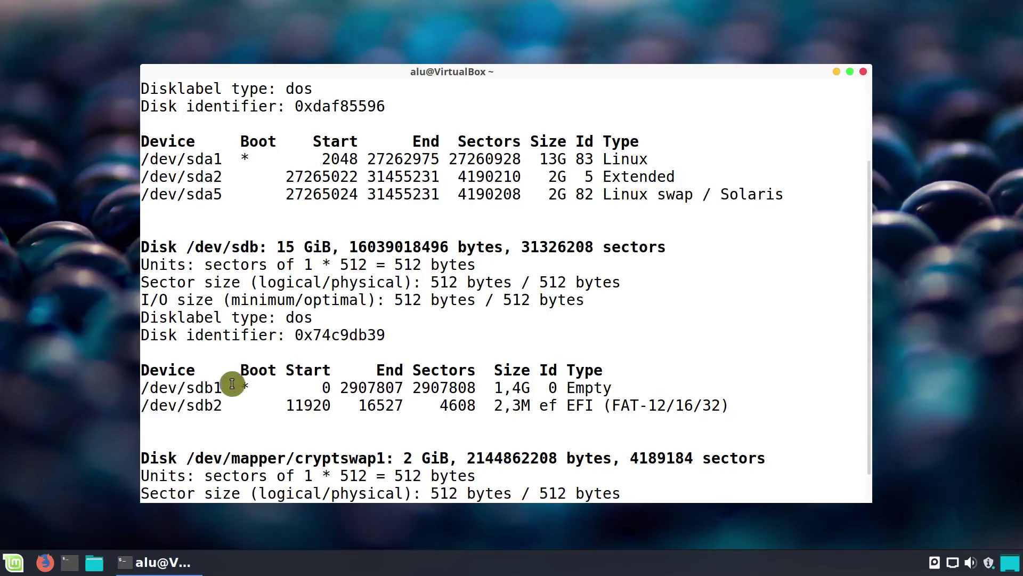
pyautogui.doubleClick(249, 386)
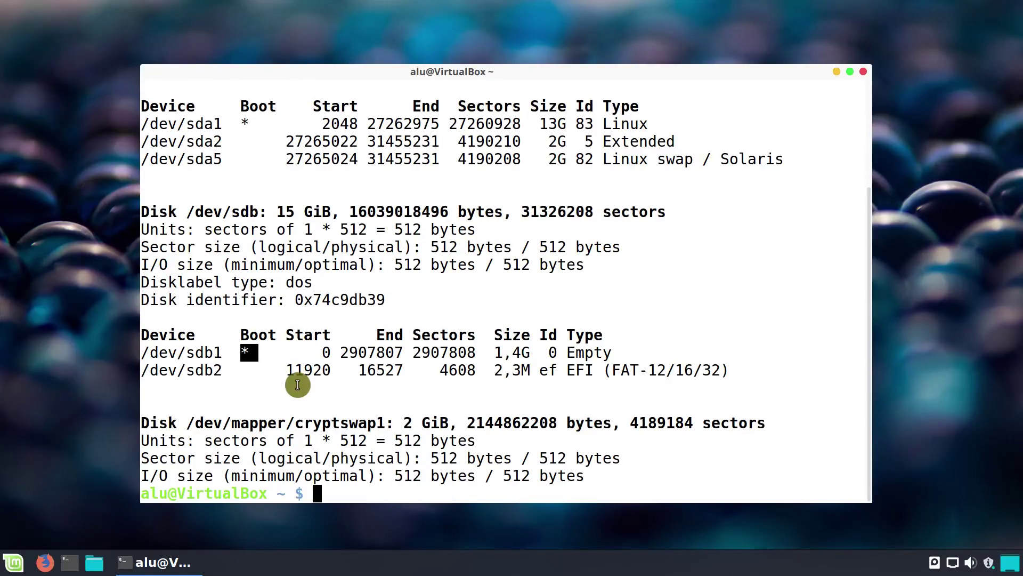
# Clear the terminal and erase all filesystem signatures from the flash drive with sudo wipefs --all /dev/sdb
pyautogui.hotkey('ctrl', 'l')
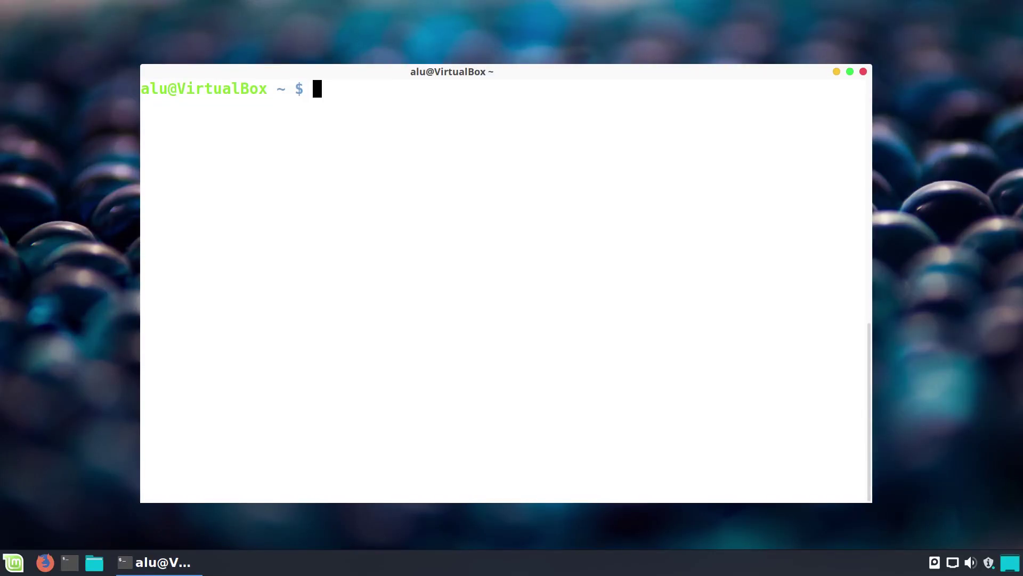
pyautogui.write('sudo wipe`')
pyautogui.press('BackSpace')
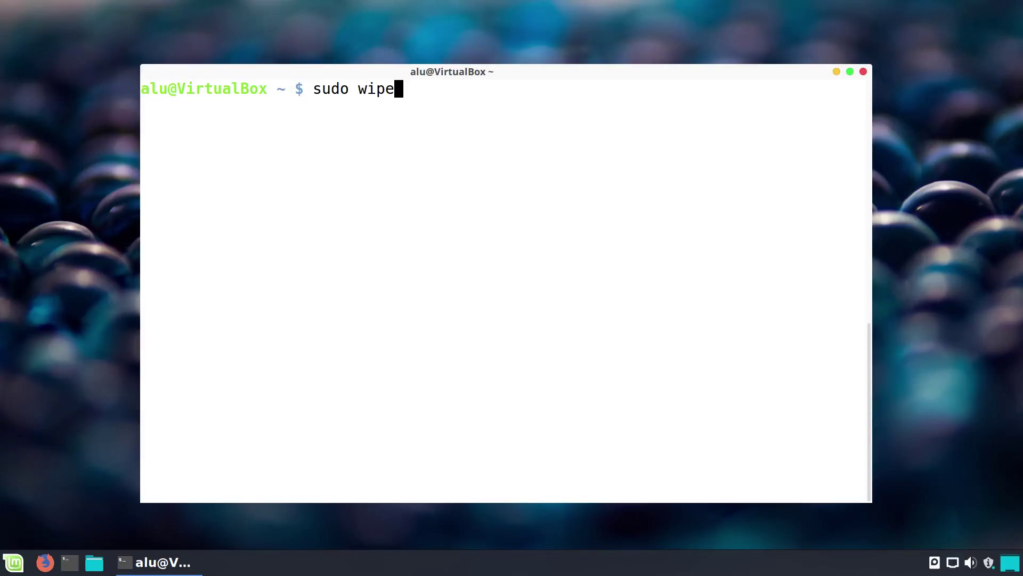
pyautogui.write('fs --all')
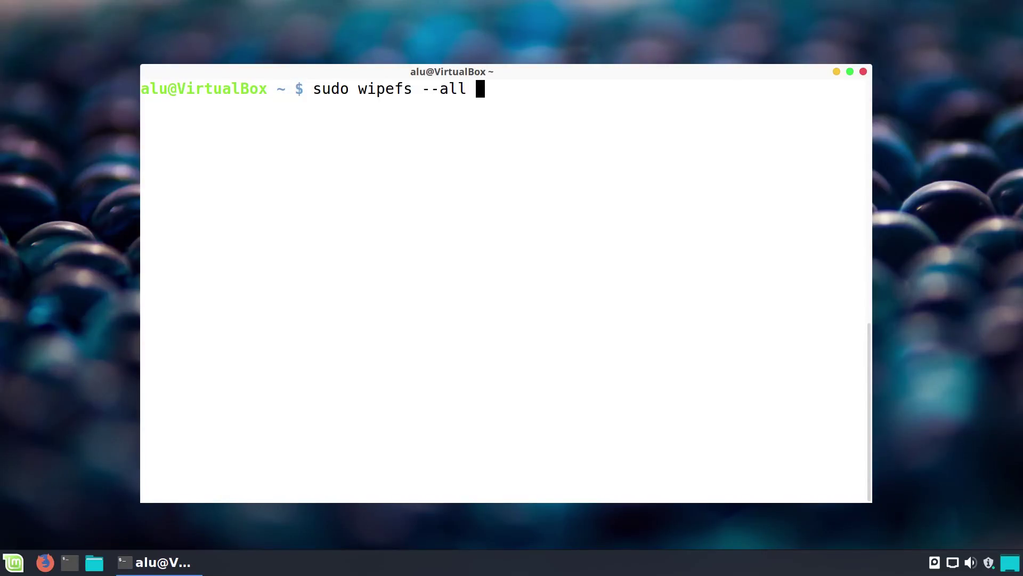
pyautogui.write('/dev/')
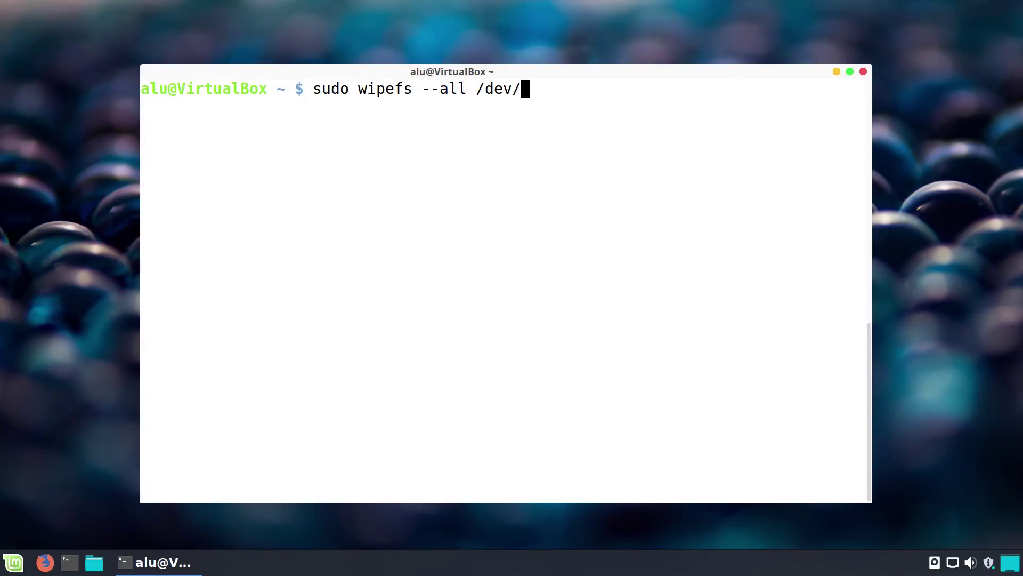
pyautogui.write('sdb')
pyautogui.press('Return')
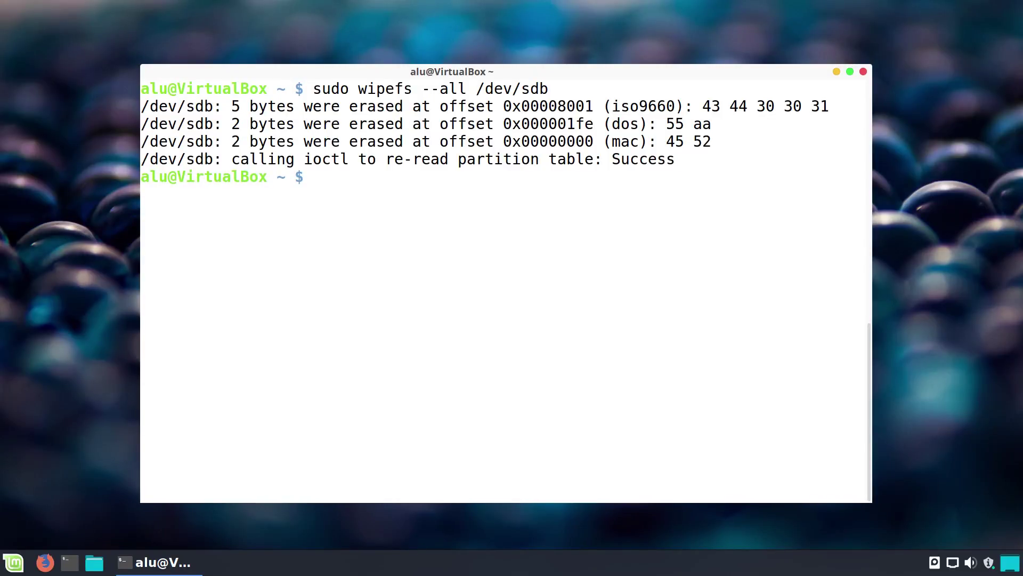
# Rerun sudo fdisk -l and check the /dev/sdb entry for remaining partitions
pyautogui.press('Up')
pyautogui.press('Up')
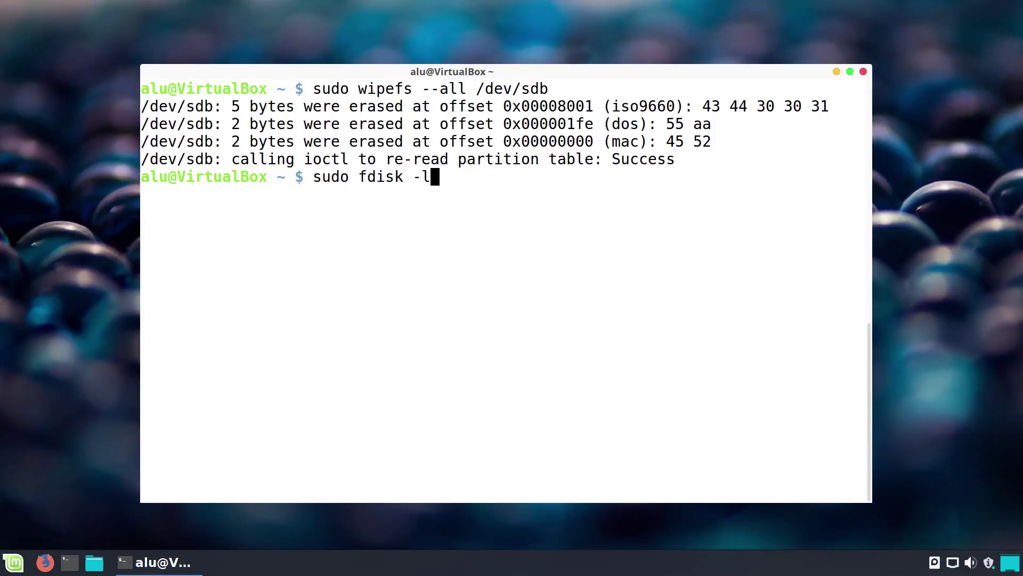
pyautogui.press('Return')
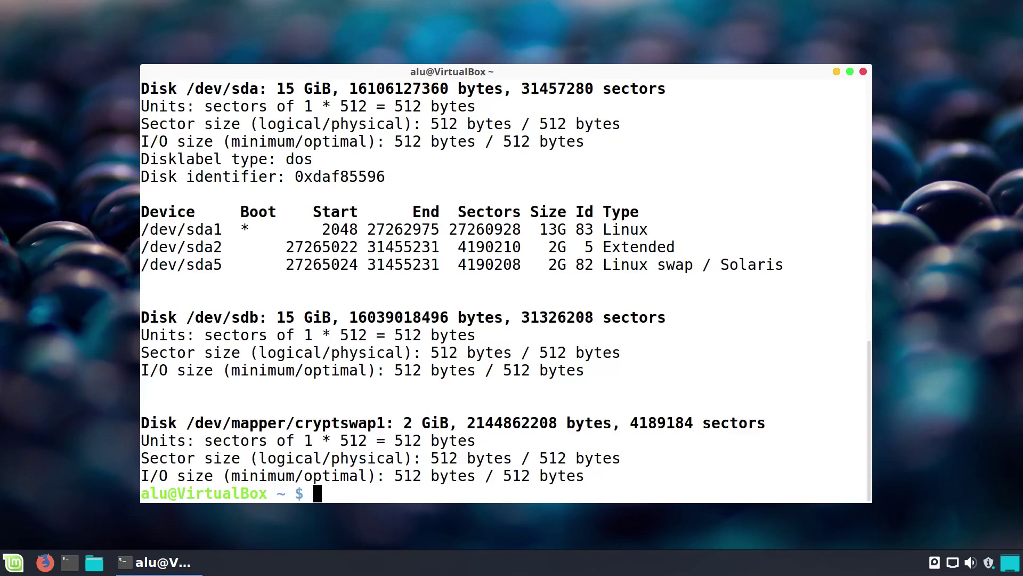
pyautogui.doubleClick(247, 318)
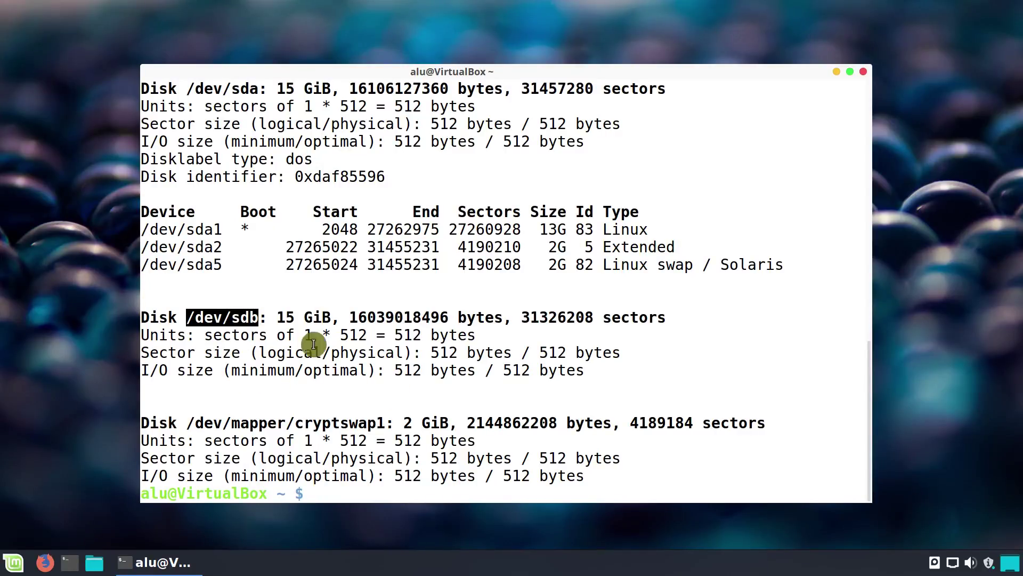
# Clear the terminal, run sudo cfdisk /dev/sdb and give the flash drive a dos partition table label
pyautogui.click(424, 393)
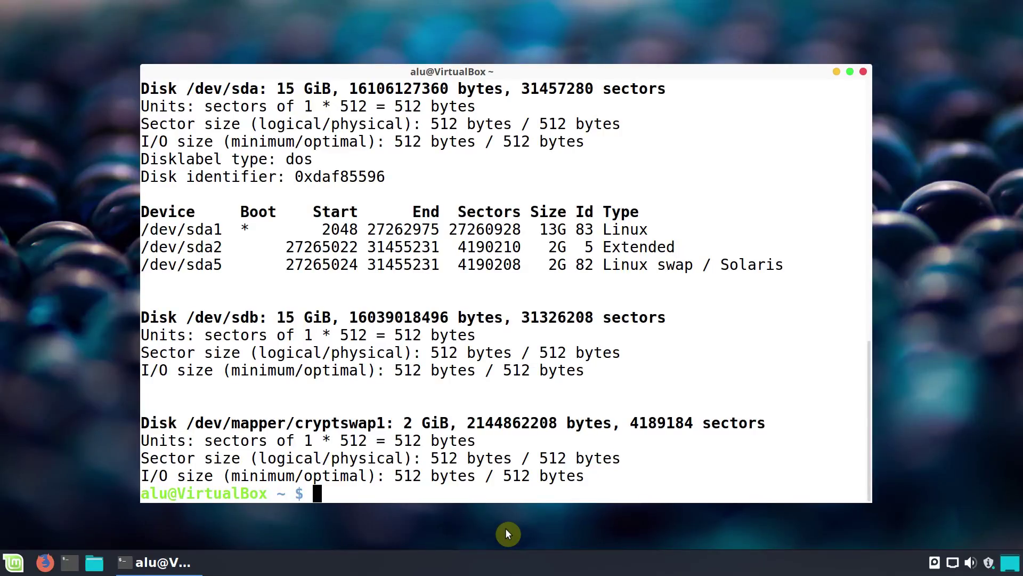
pyautogui.hotkey('ctrl', 'l')
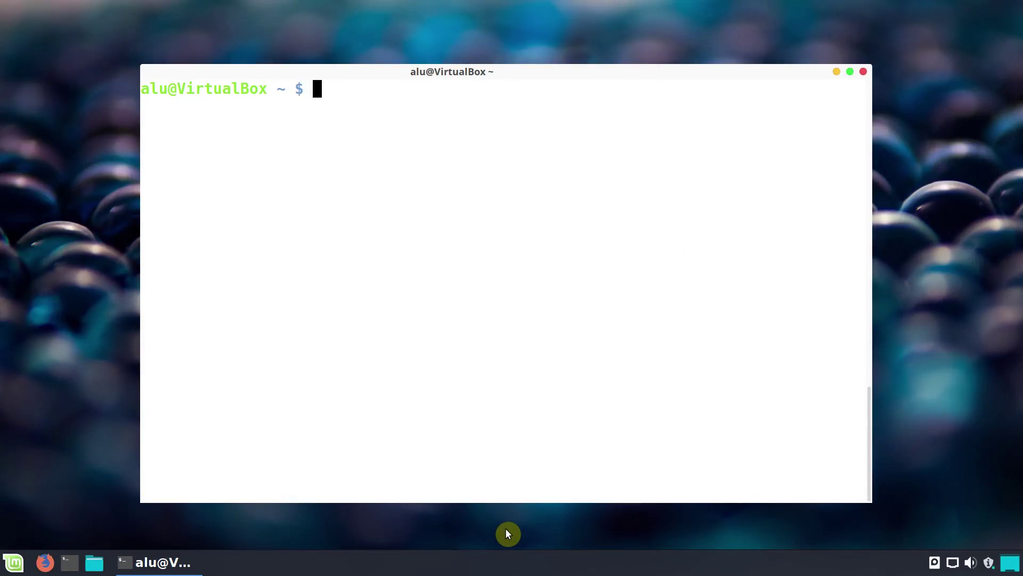
pyautogui.write('sudo cfdisk /dev/')
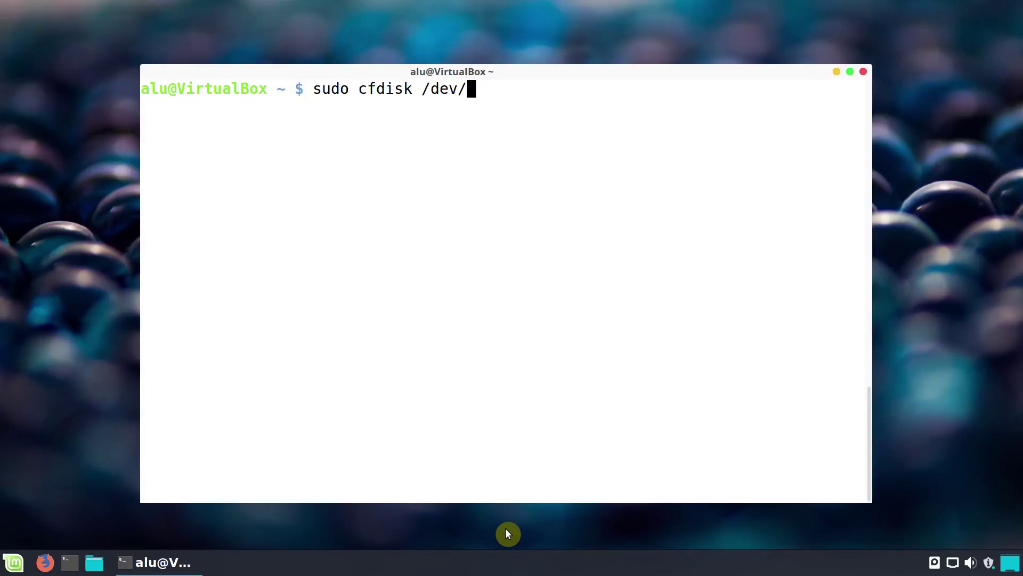
pyautogui.write('sdb')
pyautogui.press('Return')
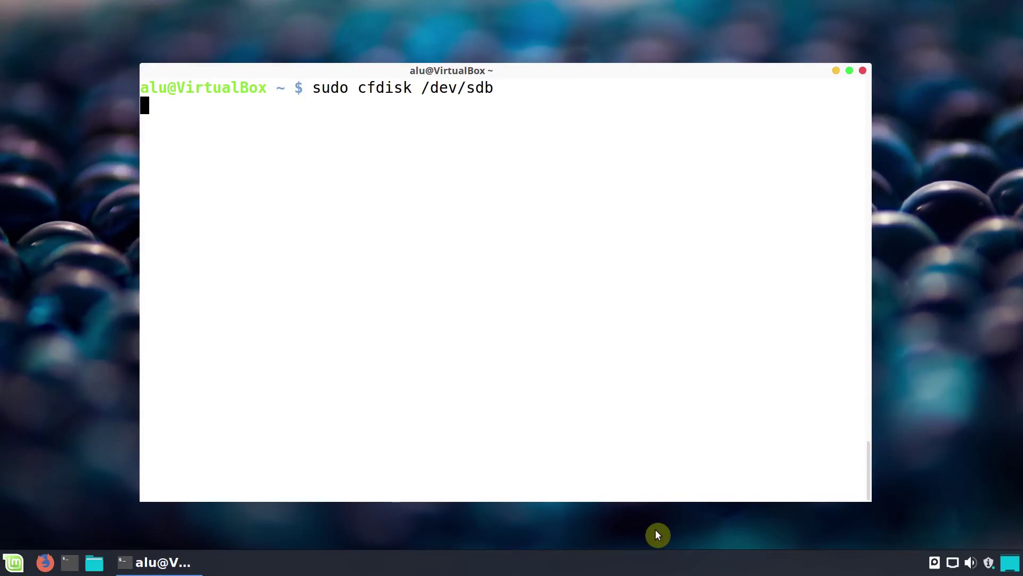
pyautogui.press('Down')
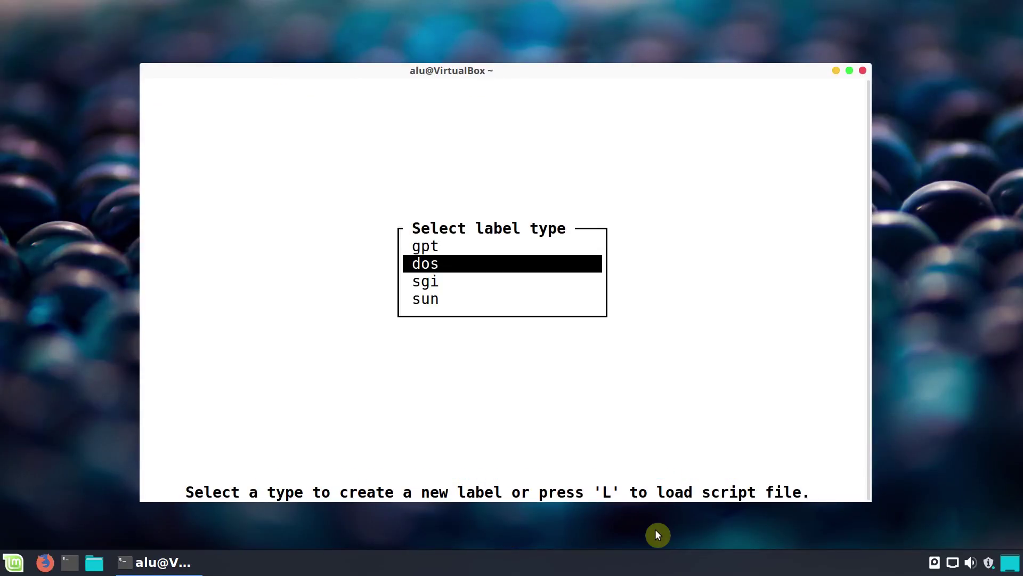
pyautogui.press('Return')
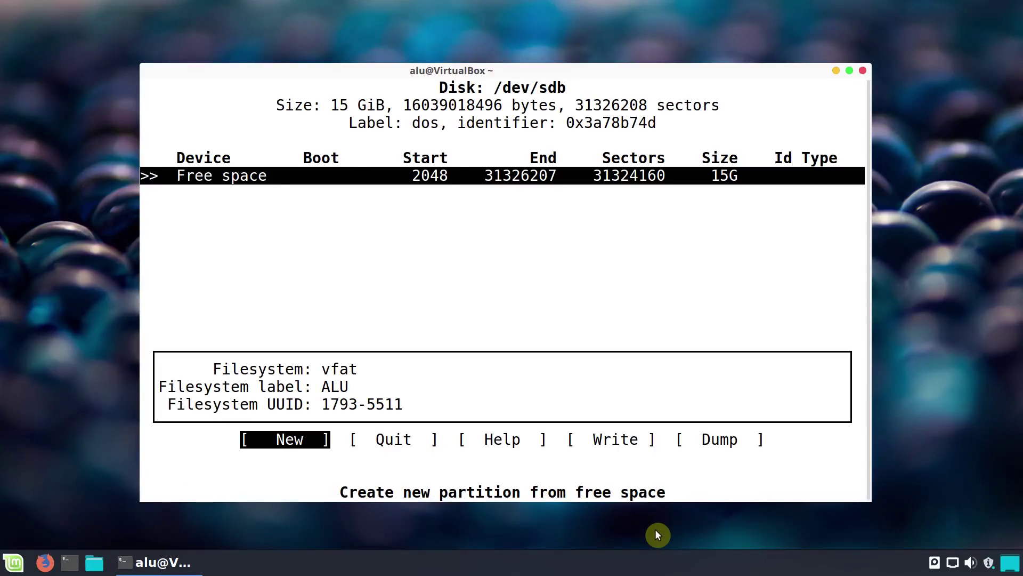
# Create a new 15G primary partition from the free space on /dev/sdb
pyautogui.press('Return')
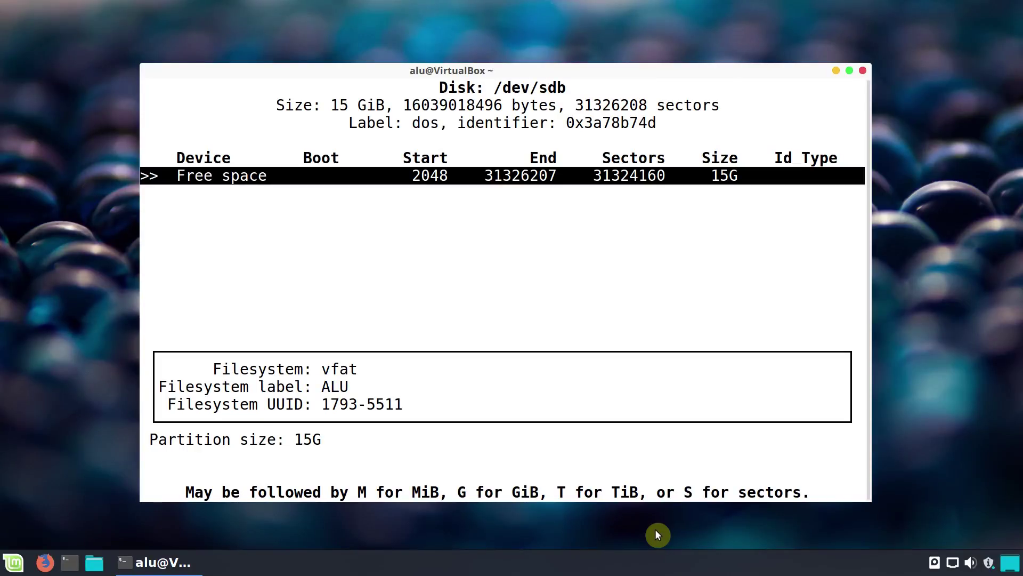
pyautogui.press('Return')
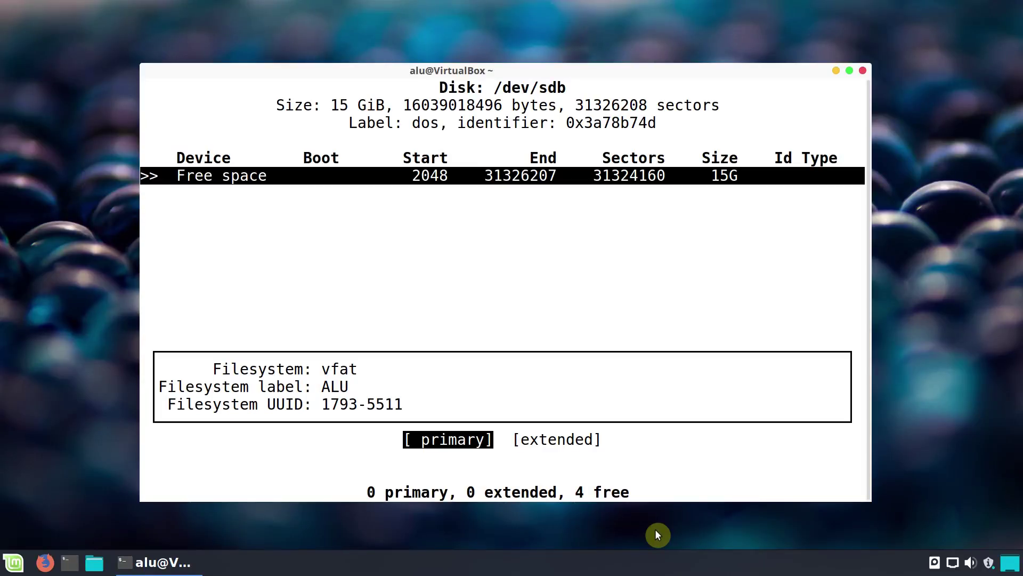
pyautogui.press('Return')
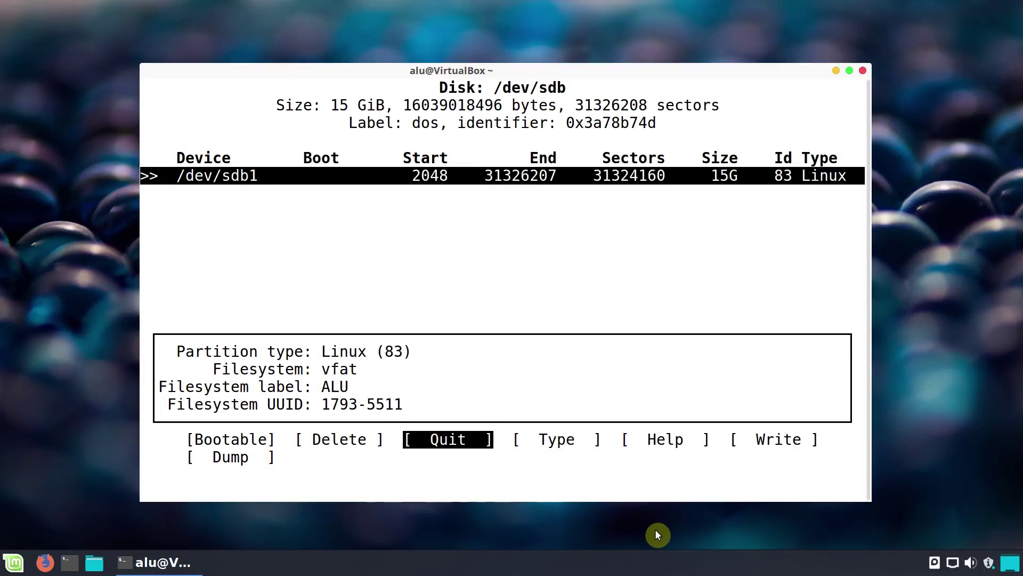
# Write the partition table to the disk, answering yes to the confirmation, and quit cfdisk
pyautogui.press('Right')
pyautogui.press('Right')
pyautogui.press('Right')
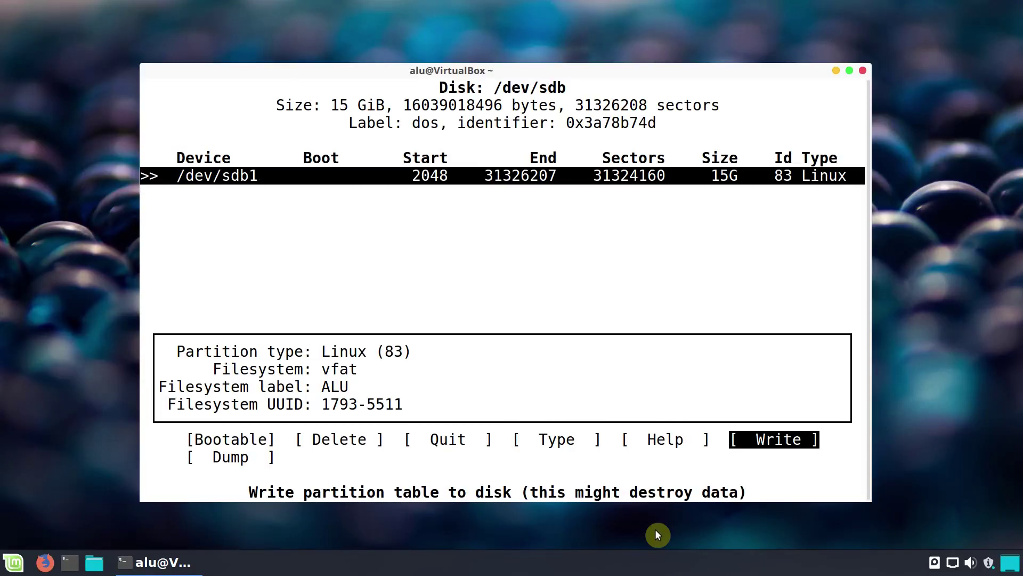
pyautogui.press('Return')
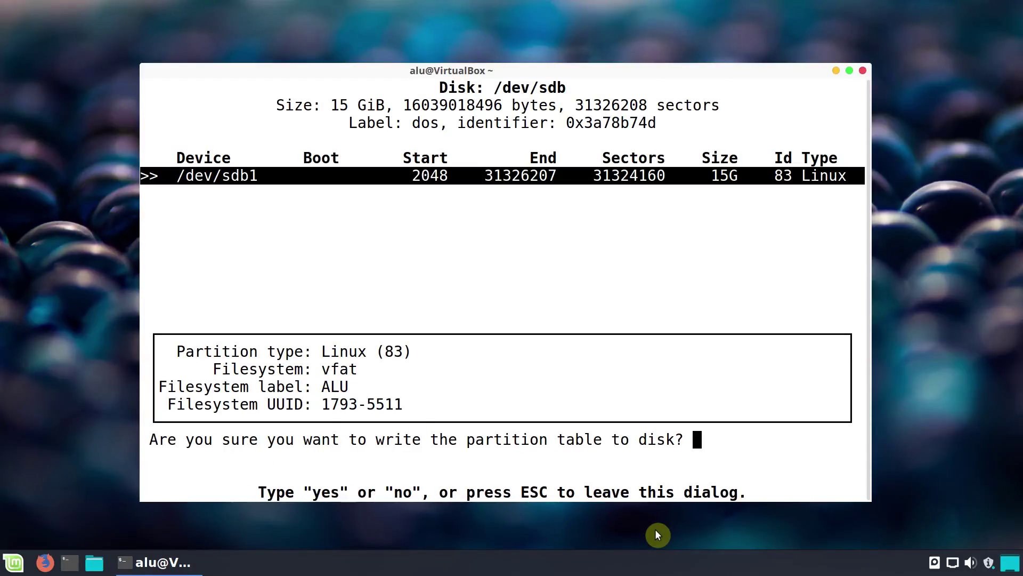
pyautogui.write('yes')
pyautogui.press('Return')
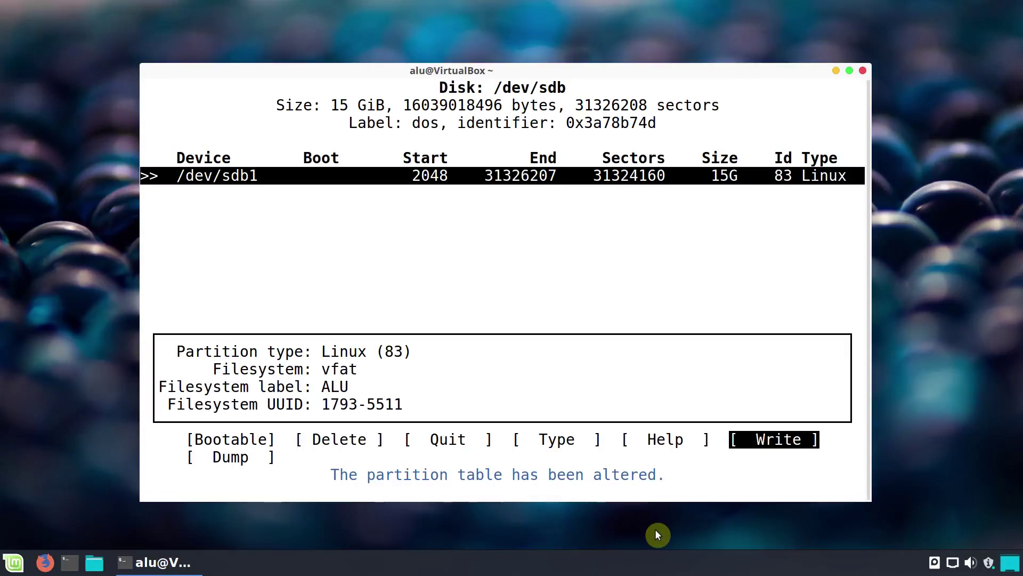
pyautogui.press('Left')
pyautogui.press('Left')
pyautogui.press('Left')
pyautogui.press('Left')
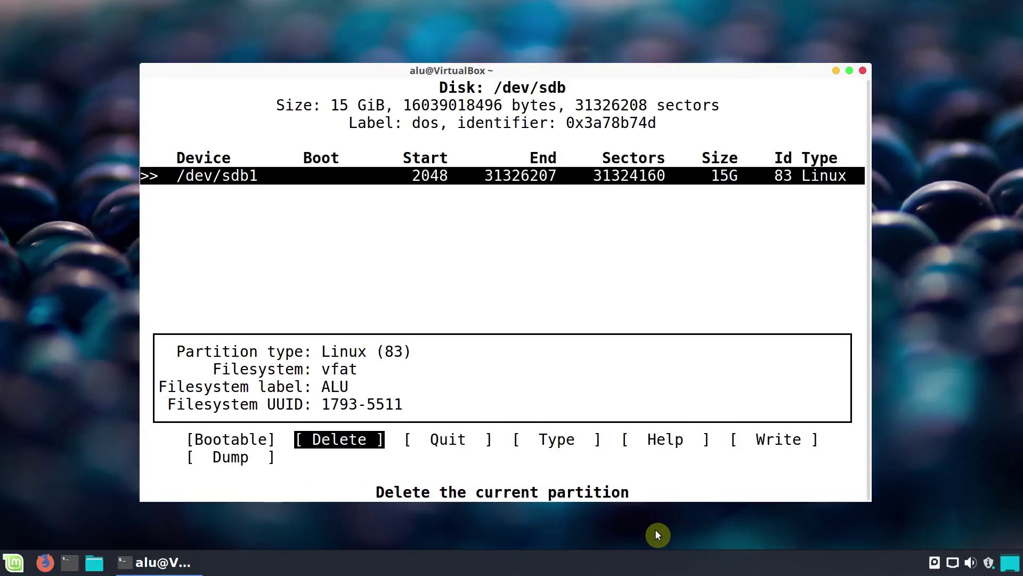
pyautogui.press('Right')
pyautogui.press('Return')
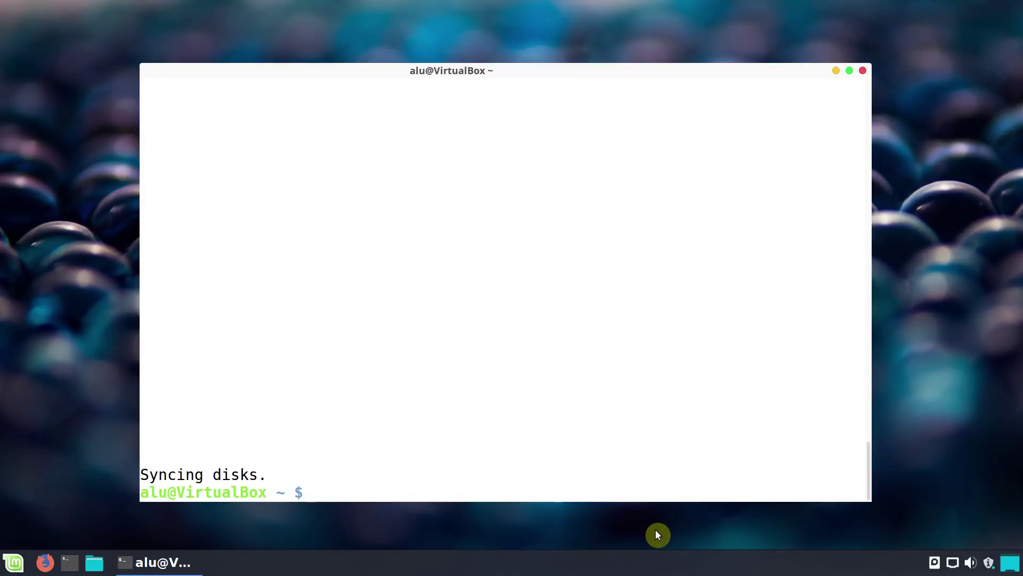
# Clear the terminal and format the new partition as FAT with sudo mkfs.vfat -n 'ALU' /dev/sdb1
pyautogui.hotkey('ctrl', 'l')
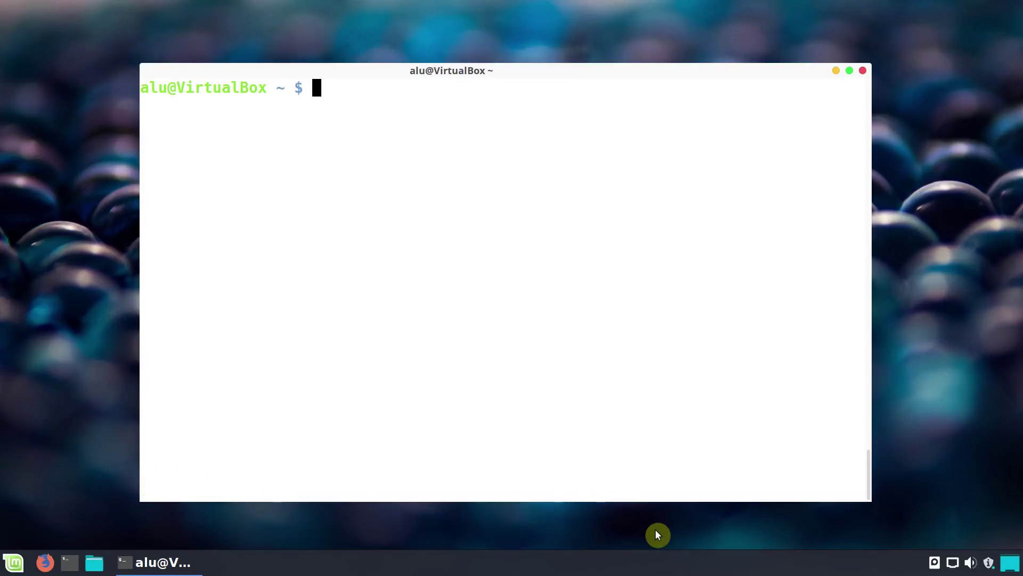
pyautogui.write('sudo mkfs')
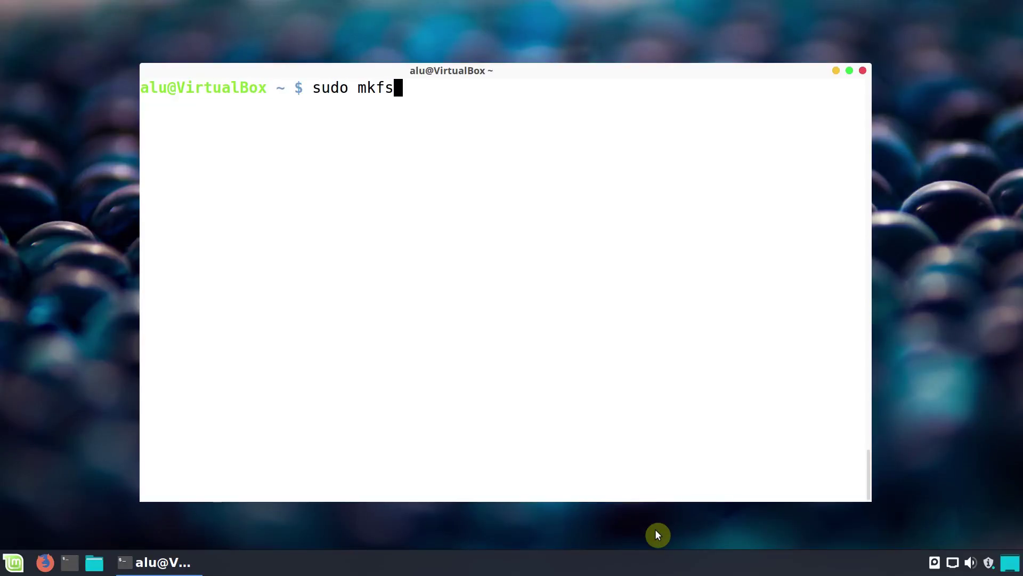
pyautogui.write('.vfat ')
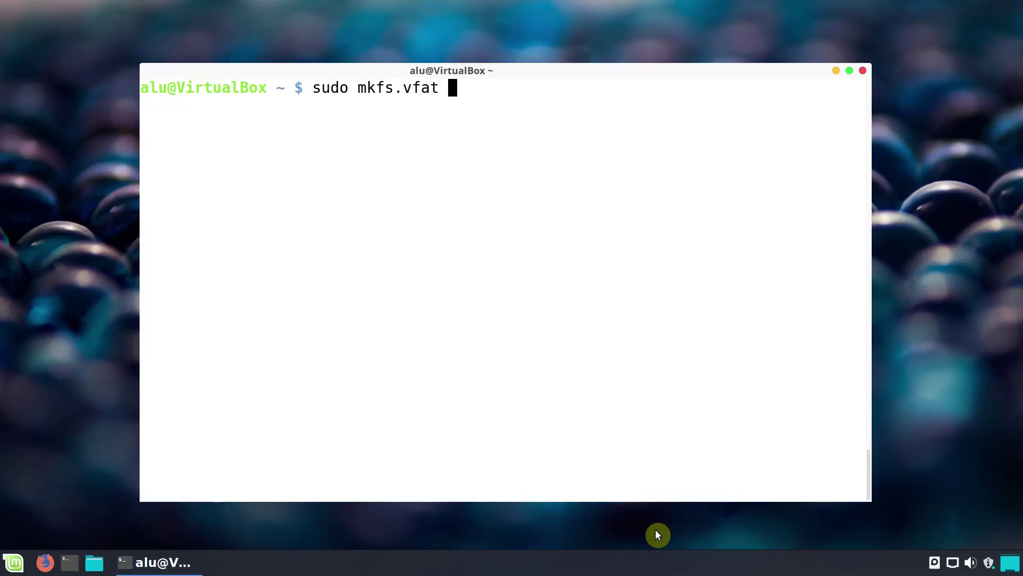
pyautogui.write('-n ')
pyautogui.write("'")
pyautogui.write('ALU')
pyautogui.press('Right')
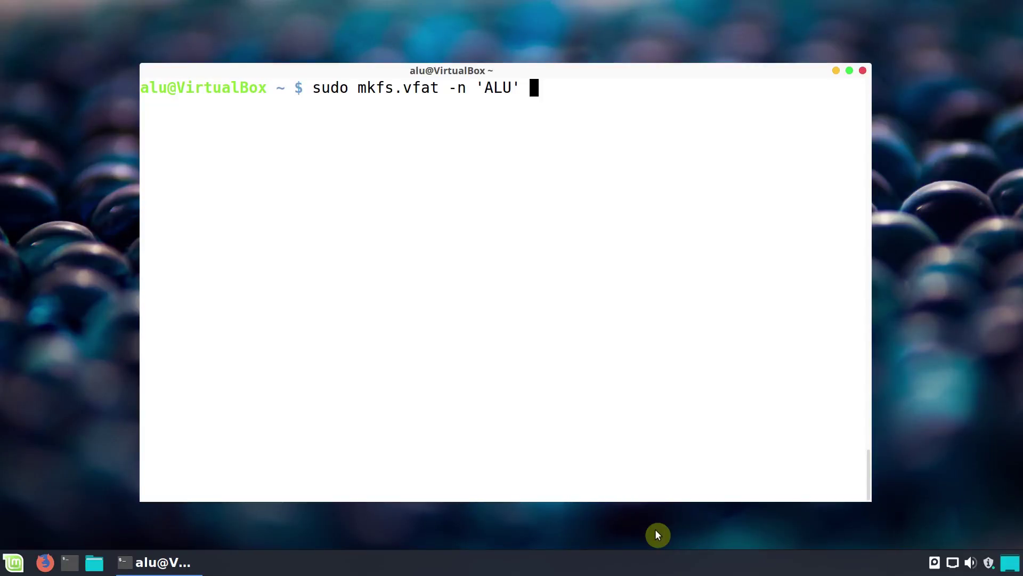
pyautogui.write('/dev/')
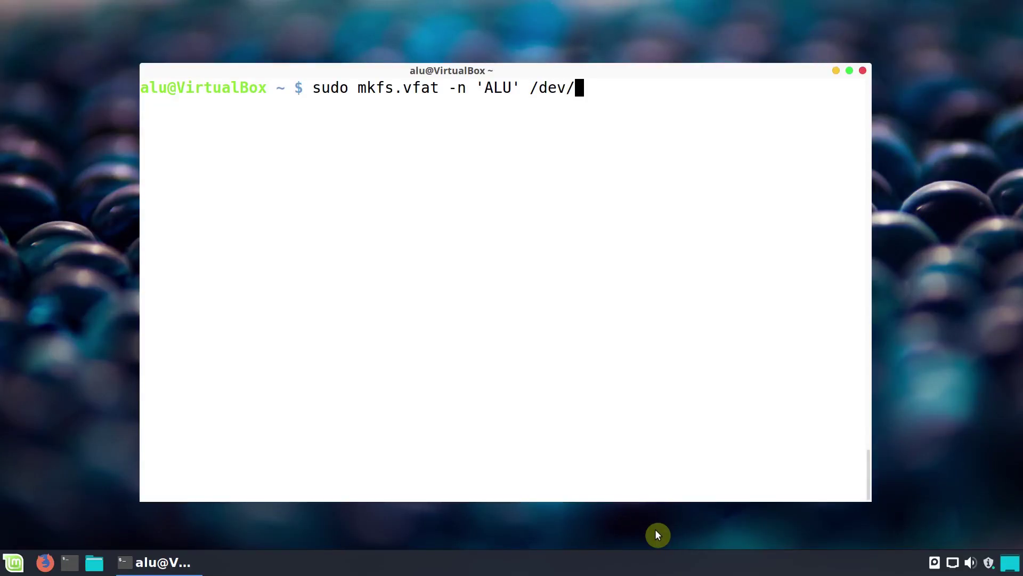
pyautogui.write('sdb')
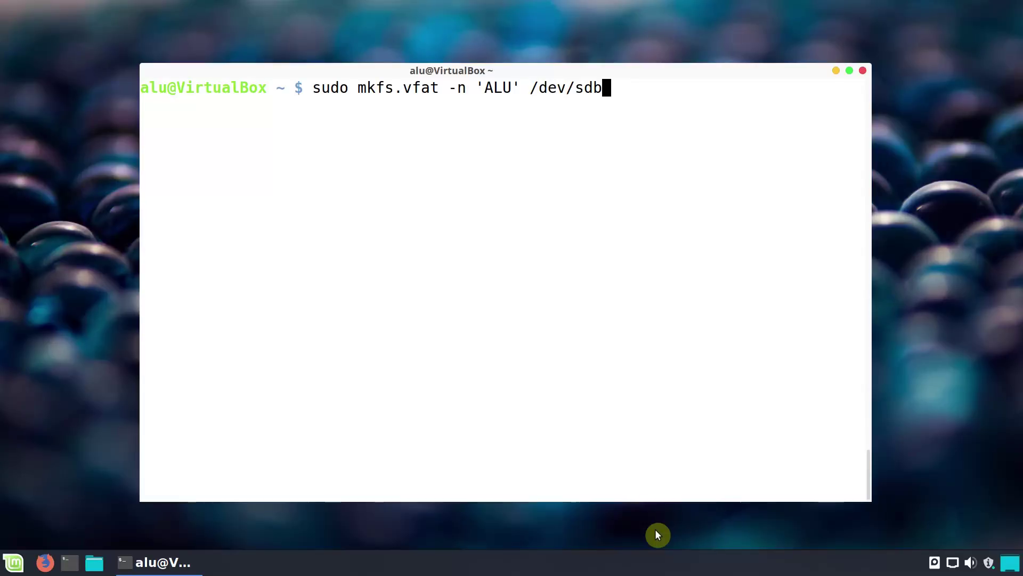
pyautogui.write('1')
pyautogui.press('Return')
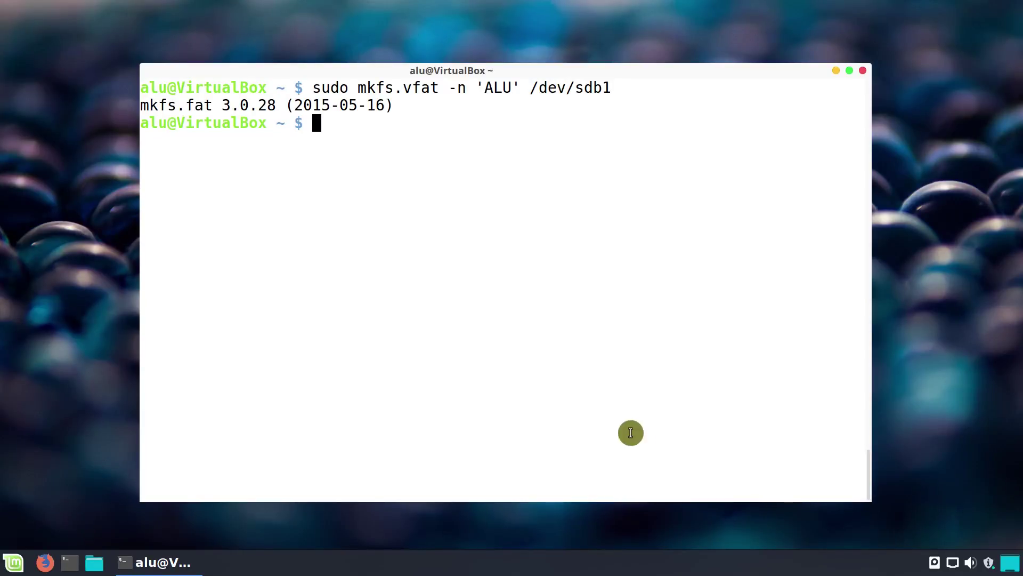
# Minimize the terminal and open the ALU flash drive in the file manager to check its contents
pyautogui.click(837, 71)
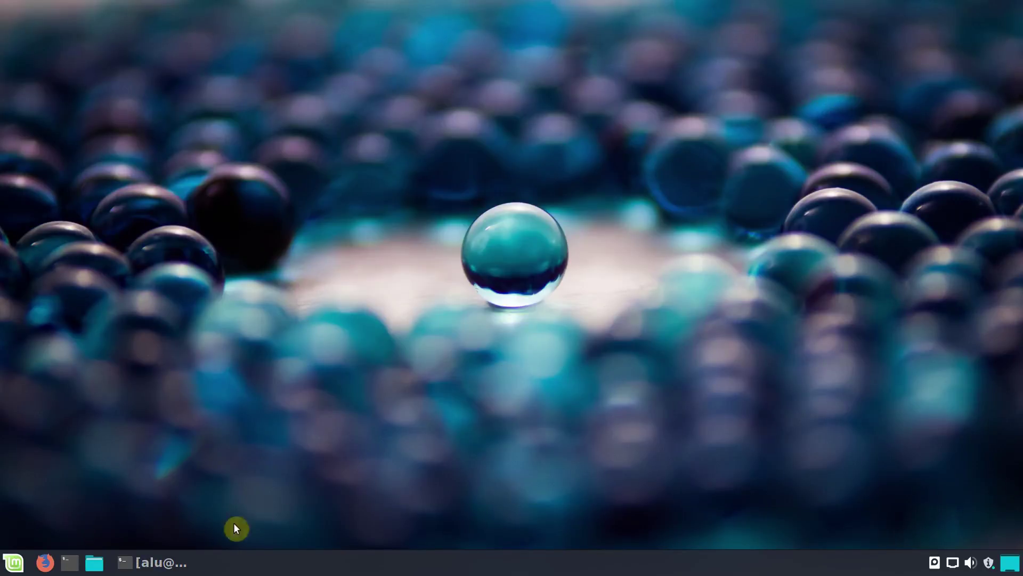
pyautogui.click(97, 565)
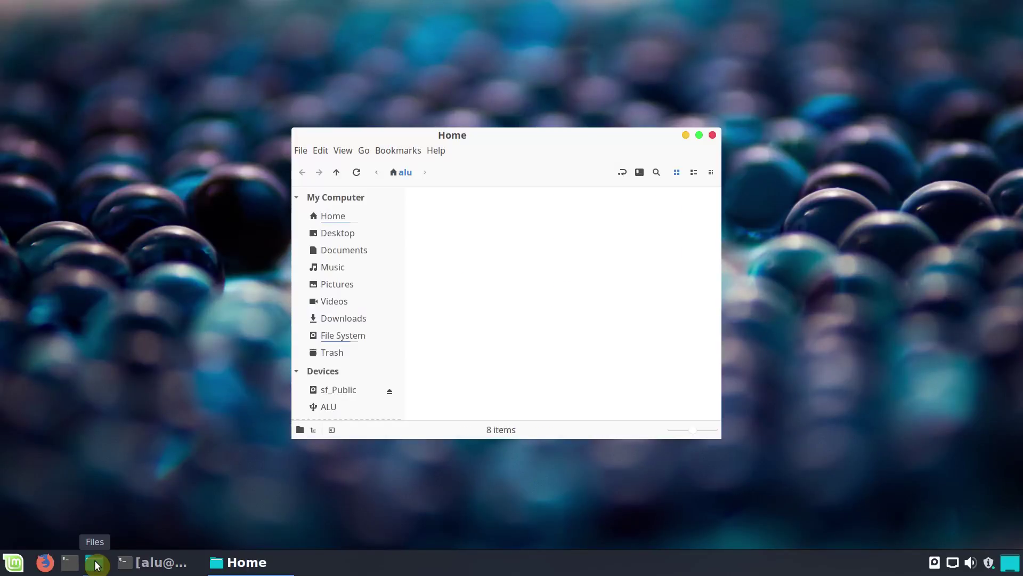
pyautogui.click(326, 408)
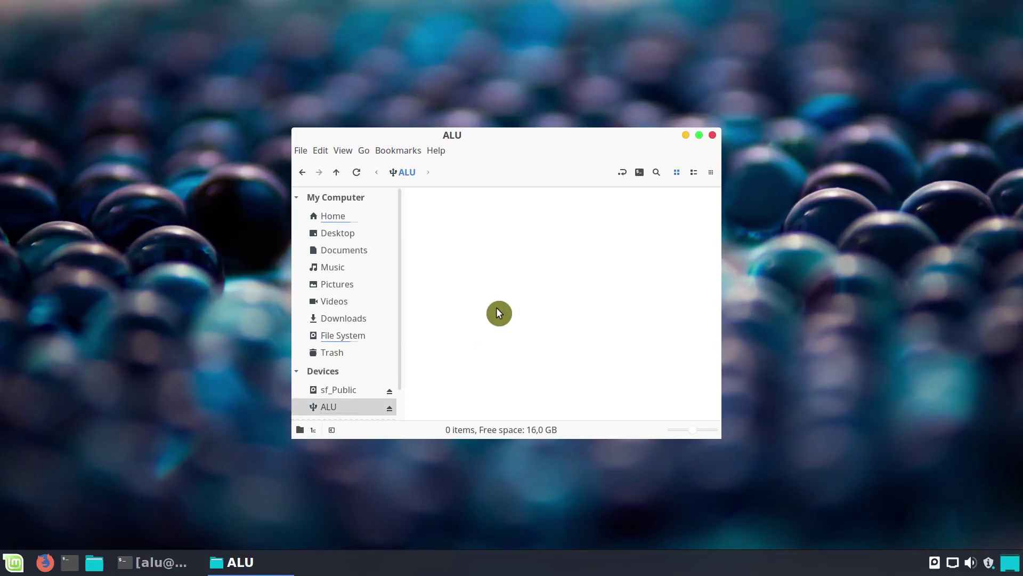
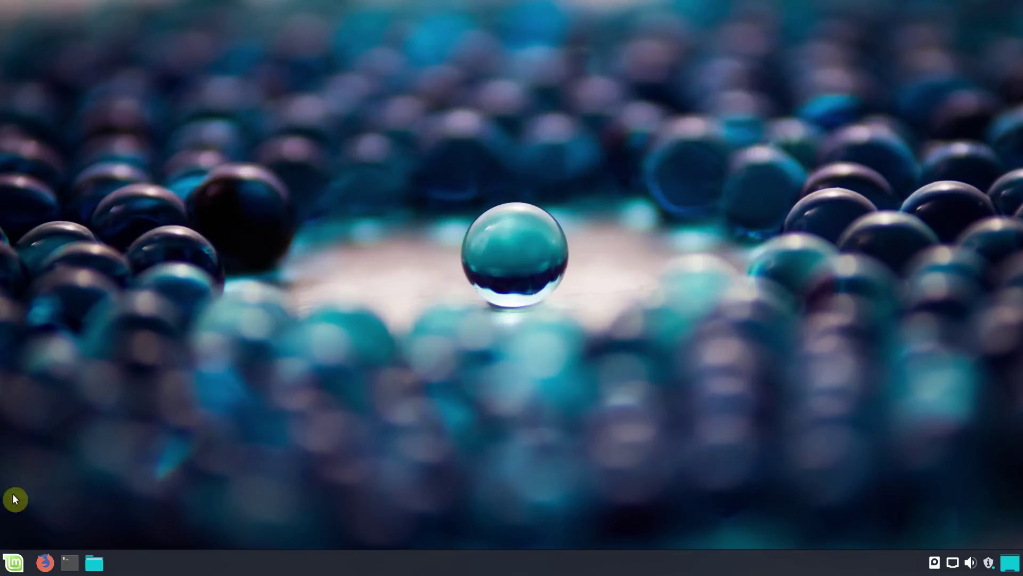
# Find and launch GParted, authenticating with the account password
pyautogui.click(16, 563)
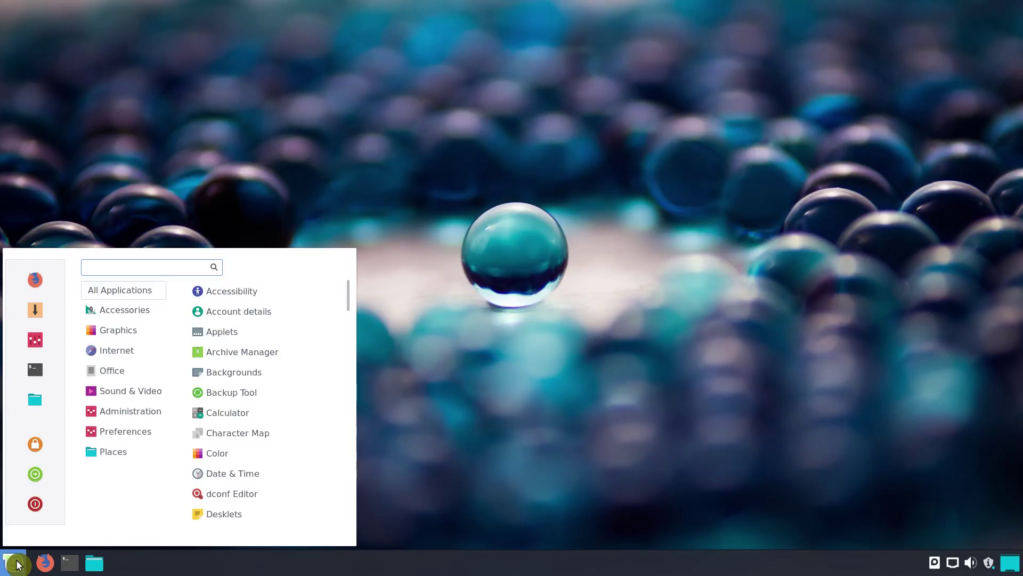
pyautogui.write('gparted')
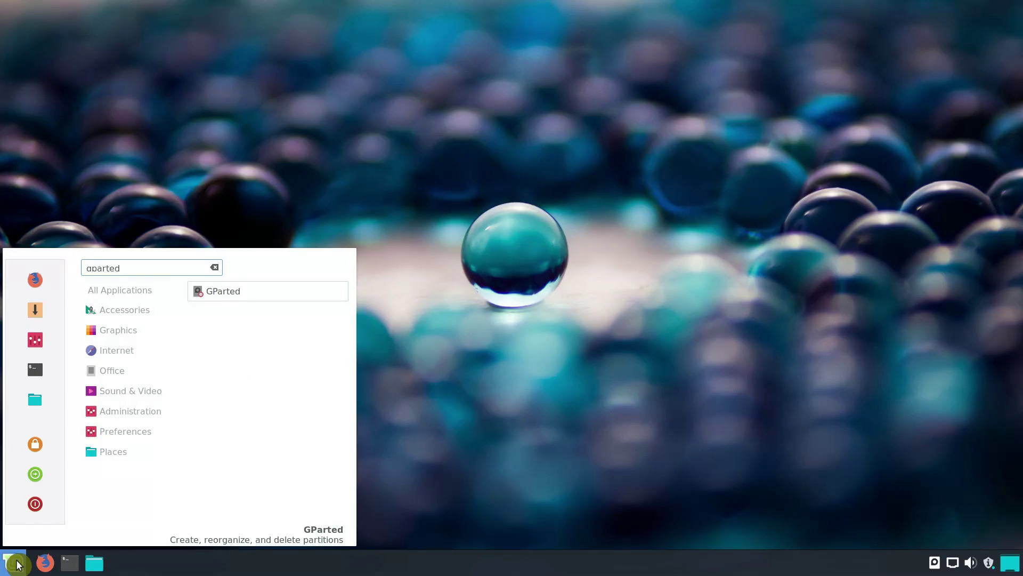
pyautogui.press('Return')
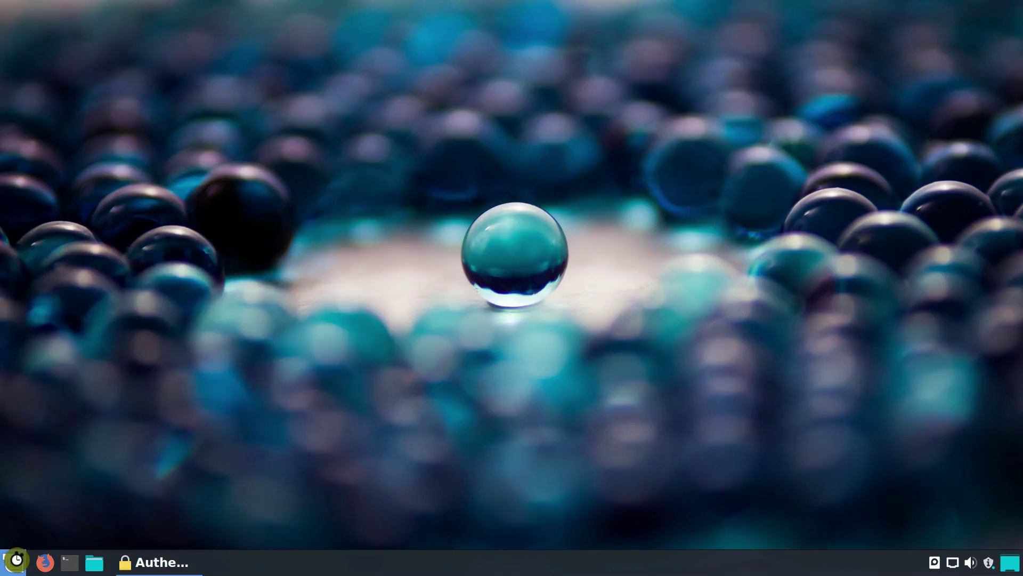
pyautogui.write('****')
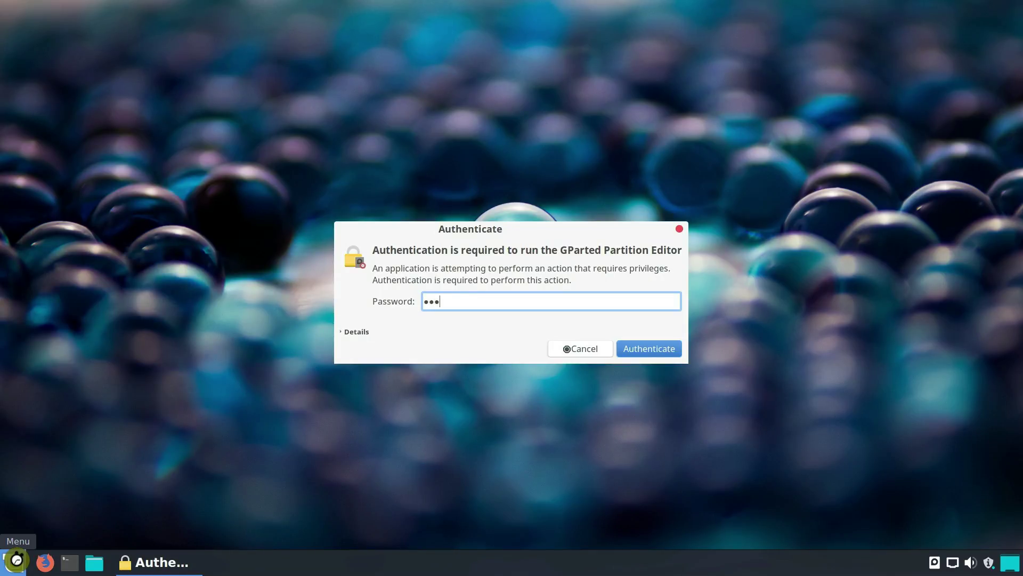
pyautogui.press('Return')
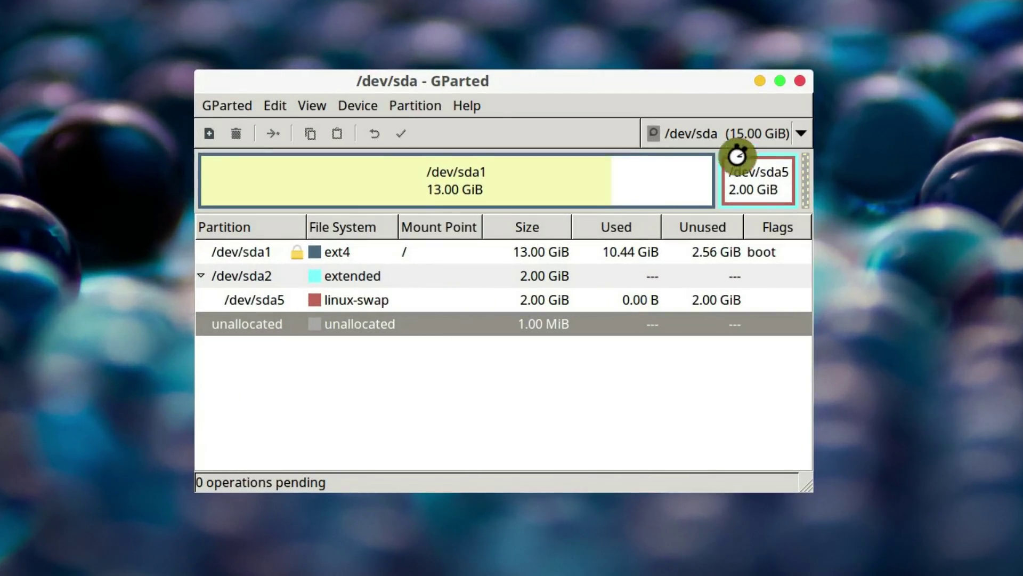
# Switch GParted to the /dev/sdb device and create a new msdos partition table on it
pyautogui.click(749, 134)
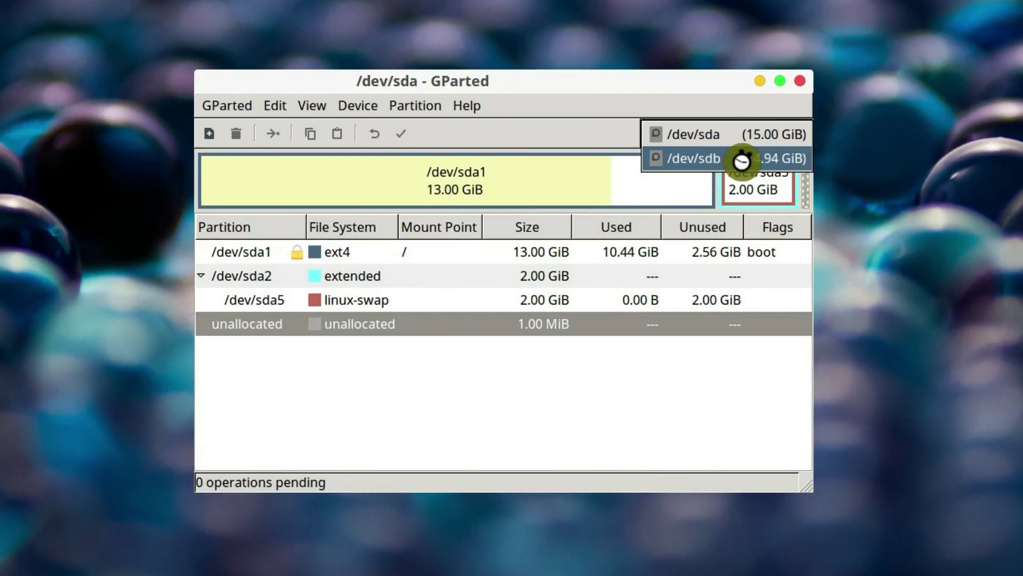
pyautogui.click(742, 158)
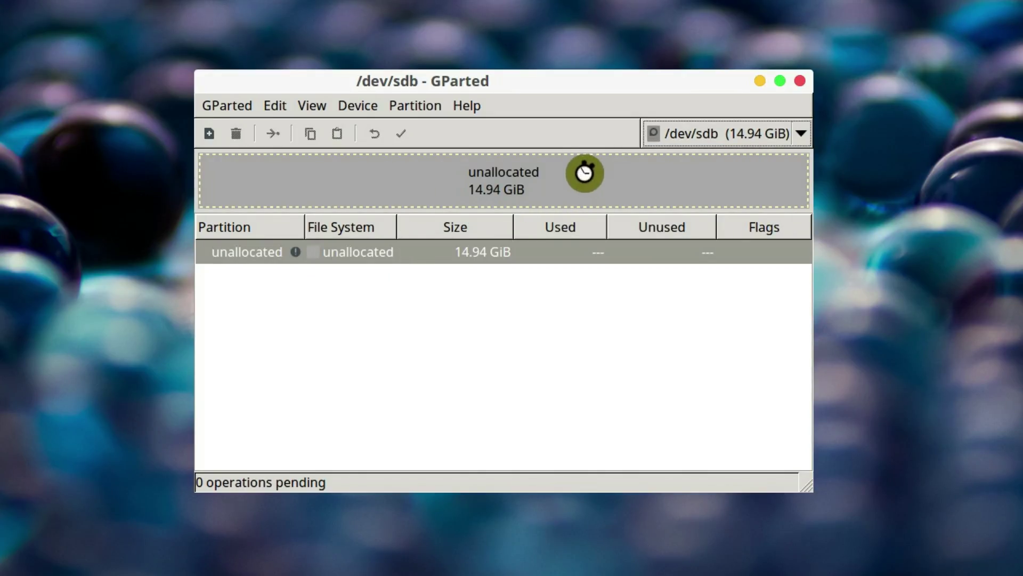
pyautogui.click(365, 105)
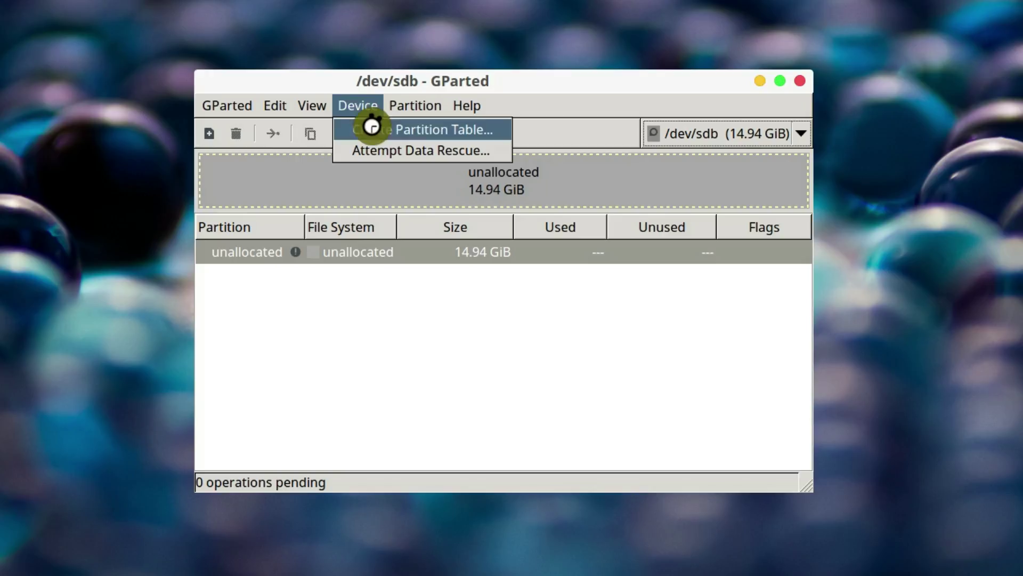
pyautogui.click(388, 130)
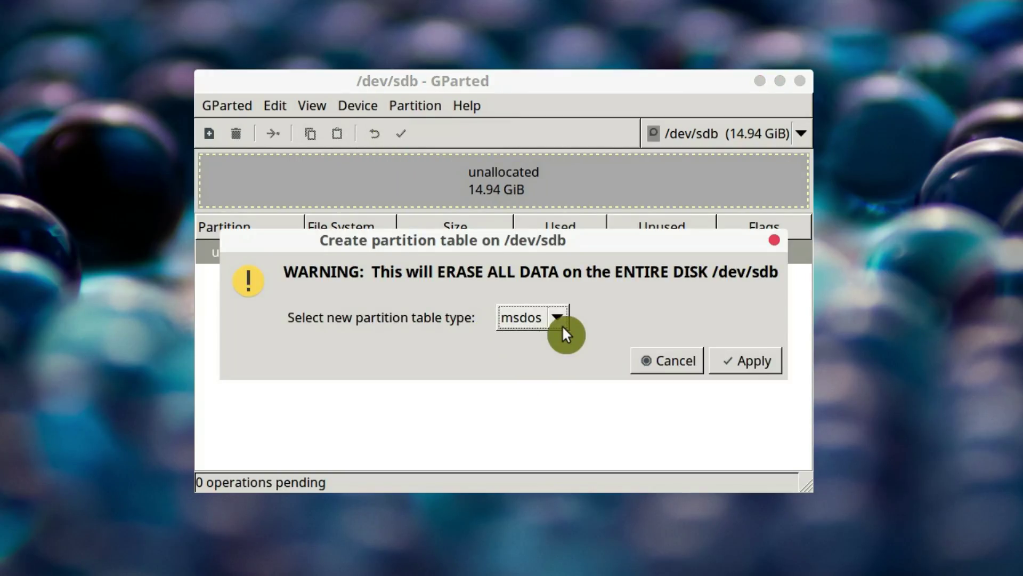
pyautogui.click(746, 360)
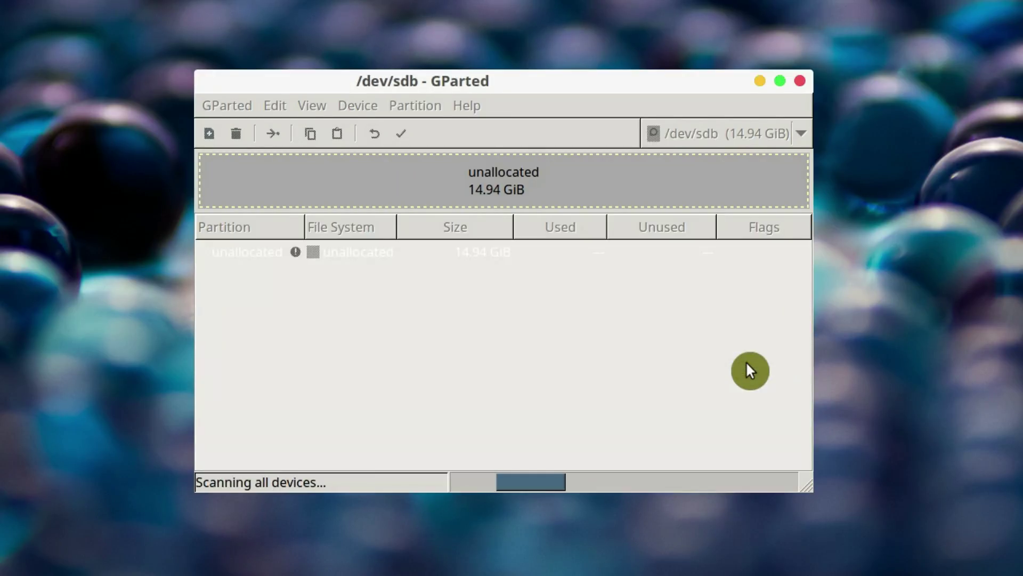
# Add a new primary fat32 partition labelled ALU in the unallocated space of /dev/sdb, keeping the full size
pyautogui.rightClick(375, 257)
pyautogui.click(404, 267)
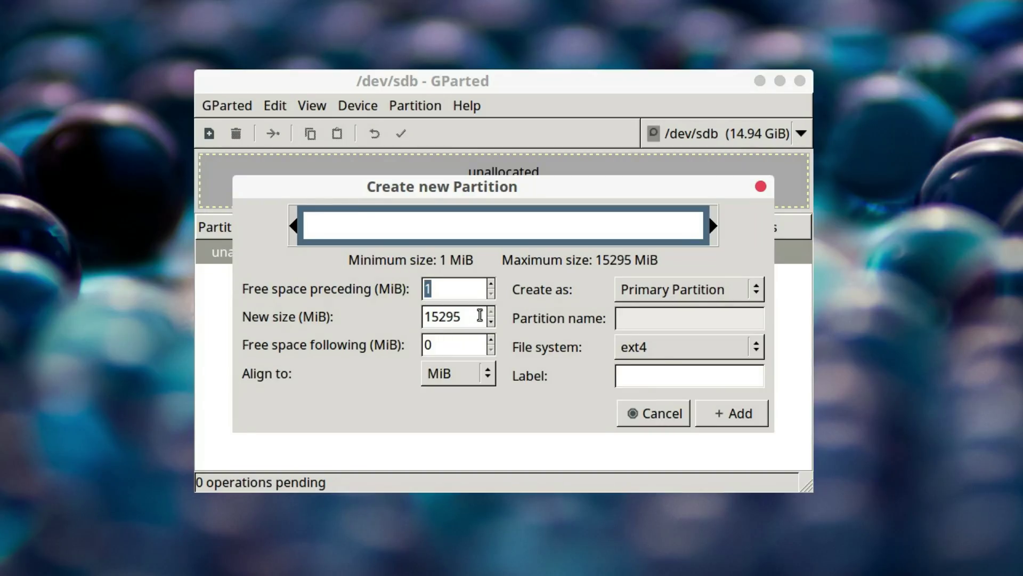
pyautogui.click(661, 349)
pyautogui.click(660, 345)
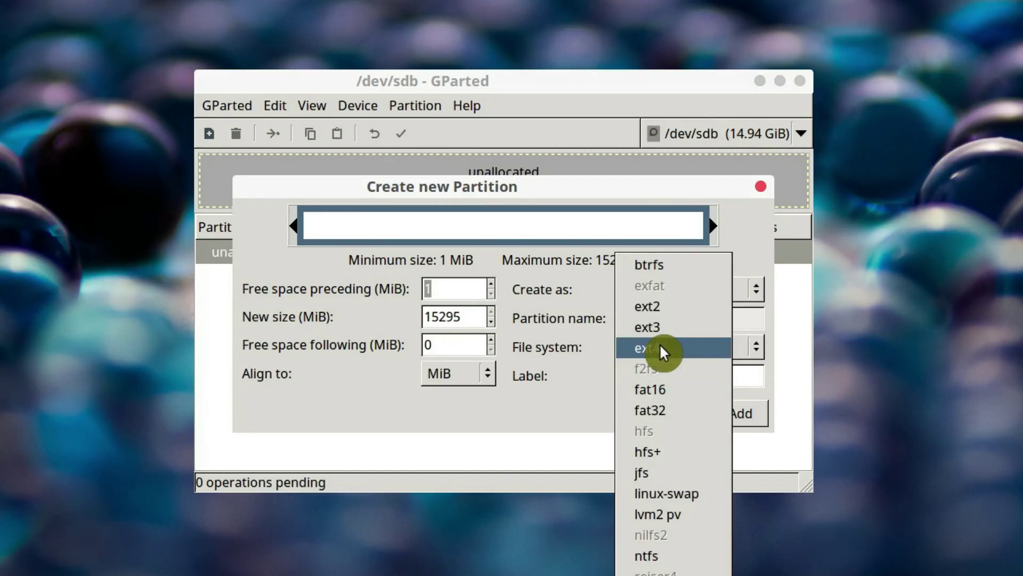
pyautogui.click(668, 410)
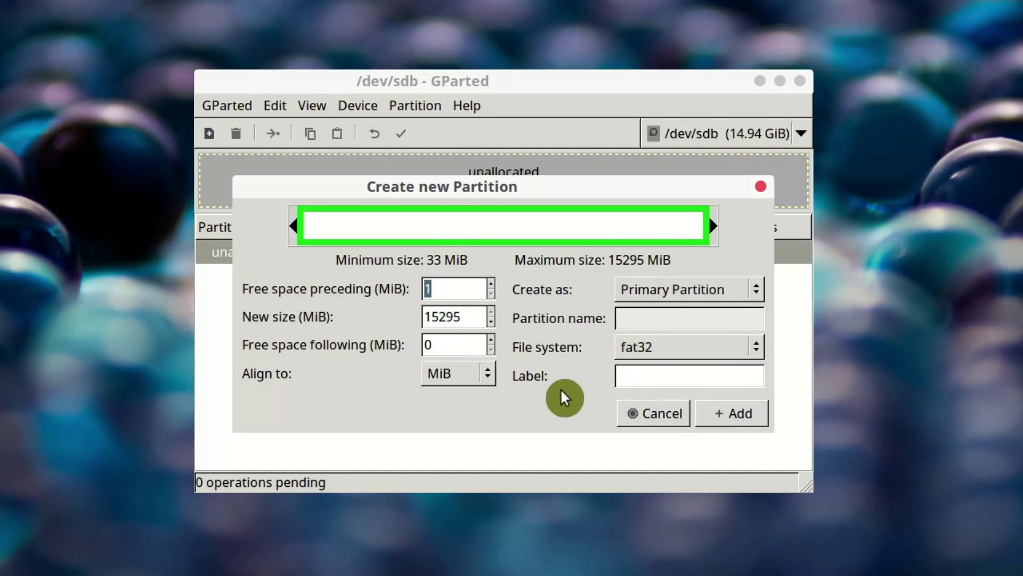
pyautogui.click(644, 375)
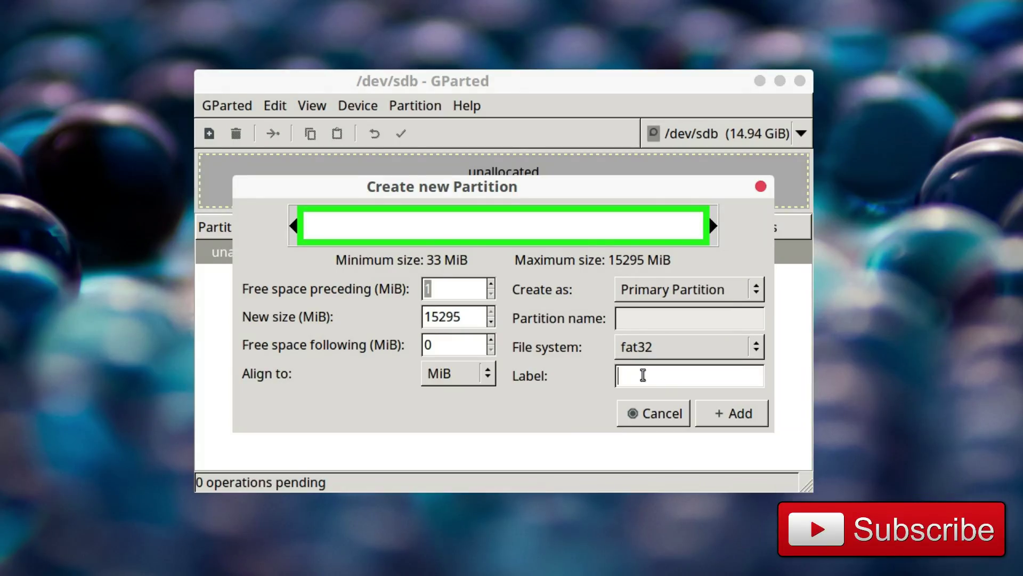
pyautogui.write('ALU')
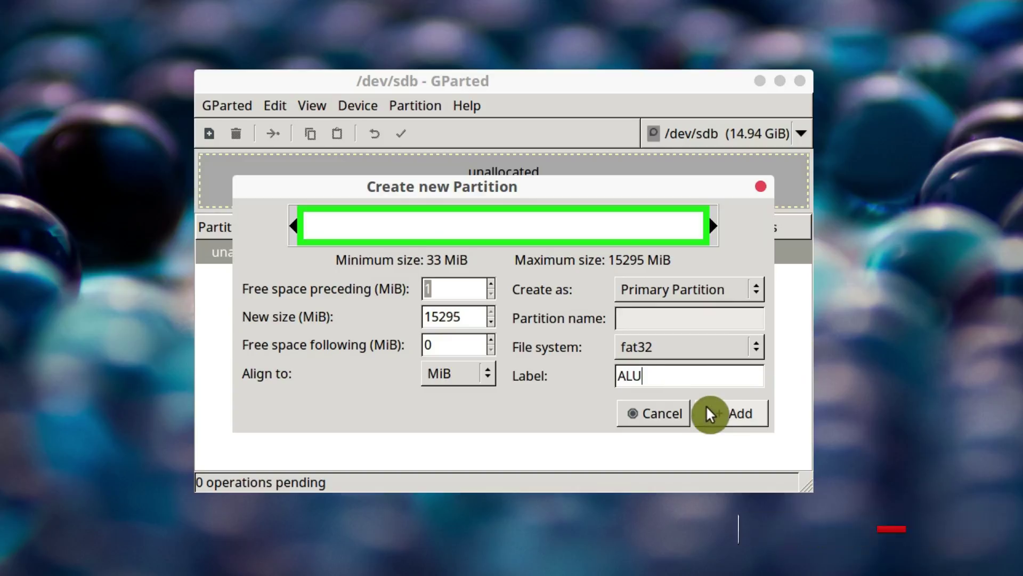
pyautogui.click(722, 420)
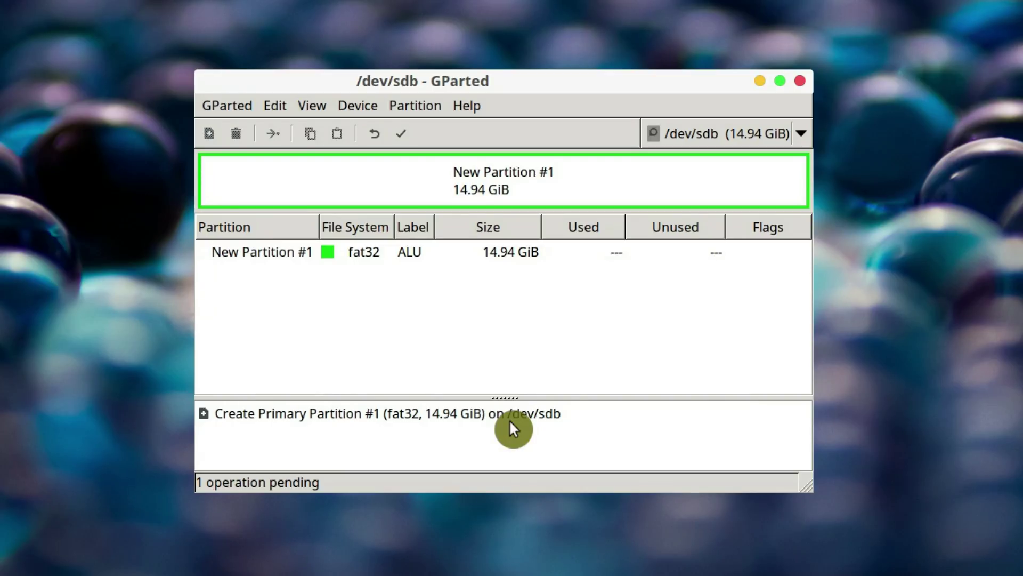
# Apply the pending partition creation to /dev/sdb and close GParted
pyautogui.click(404, 139)
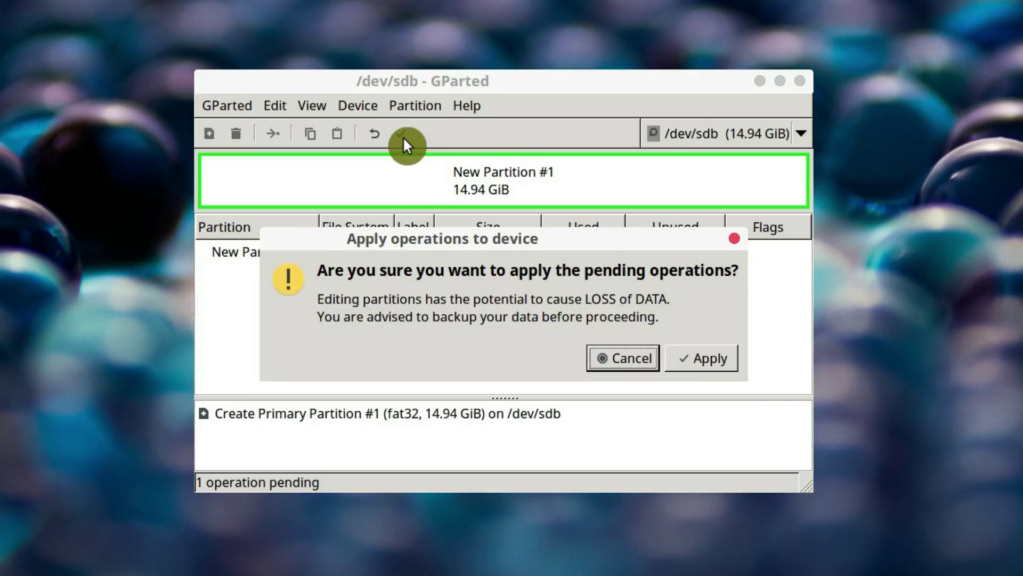
pyautogui.click(687, 356)
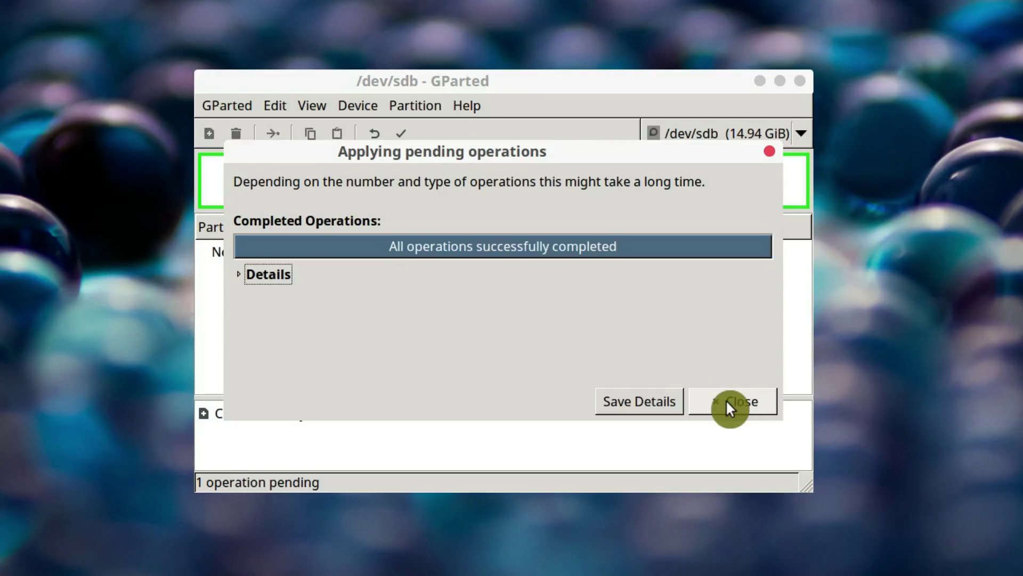
pyautogui.click(731, 402)
pyautogui.click(800, 81)
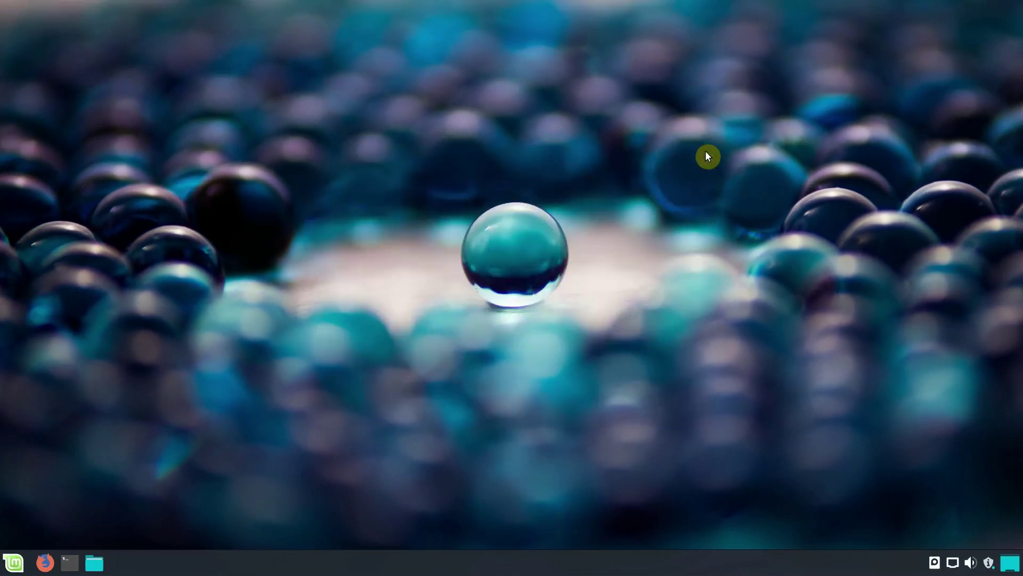
# Open the ALU flash drive in the file manager and create a new folder on it with the default name
pyautogui.click(102, 562)
pyautogui.scroll(-1, 347, 403)
pyautogui.scroll(-1, 349, 387)
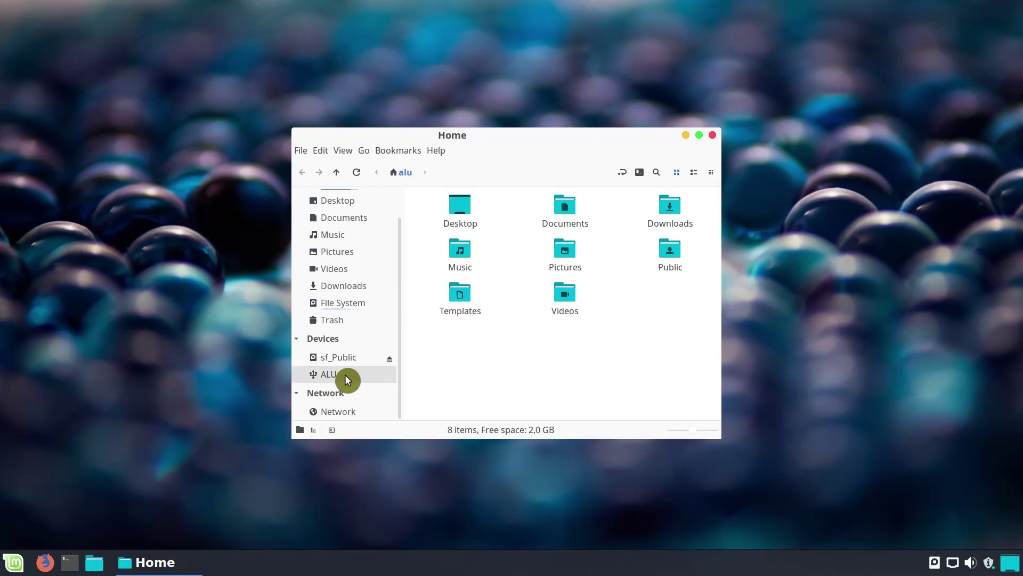
pyautogui.click(345, 374)
pyautogui.rightClick(501, 257)
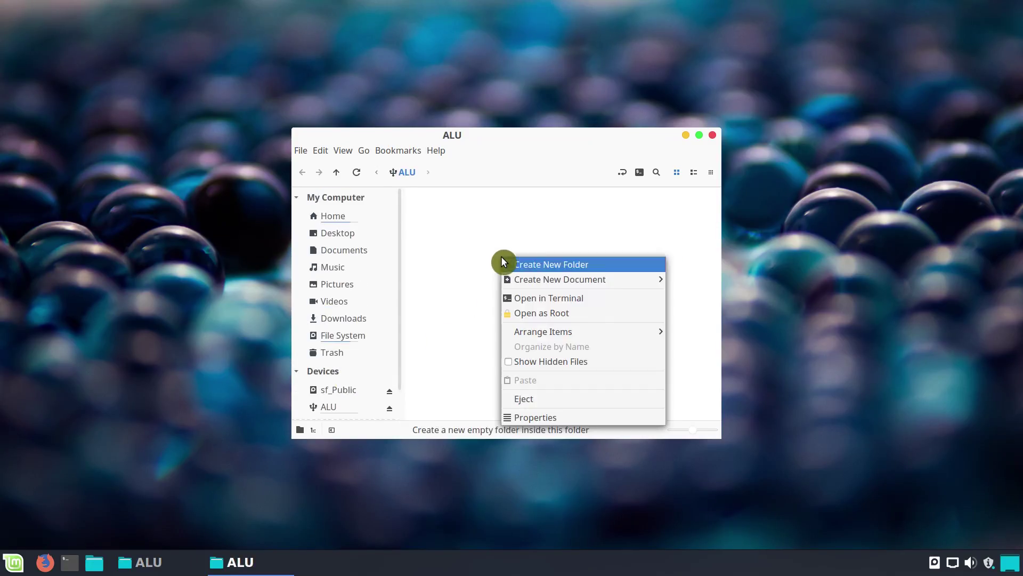
pyautogui.click(640, 264)
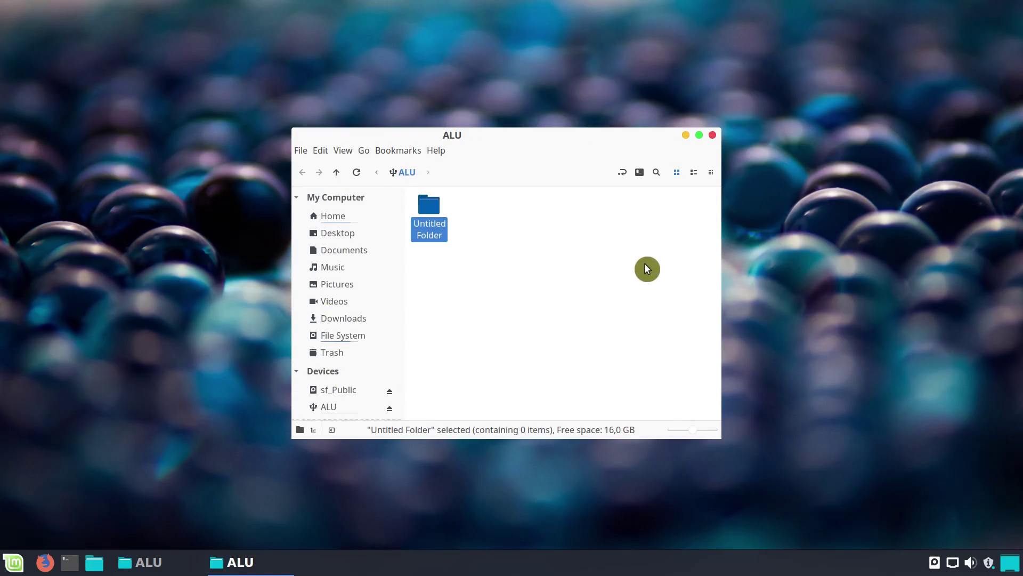
# Create an empty document on the ALU drive beside the new folder and close the file manager
pyautogui.rightClick(516, 250)
pyautogui.moveTo(671, 272)
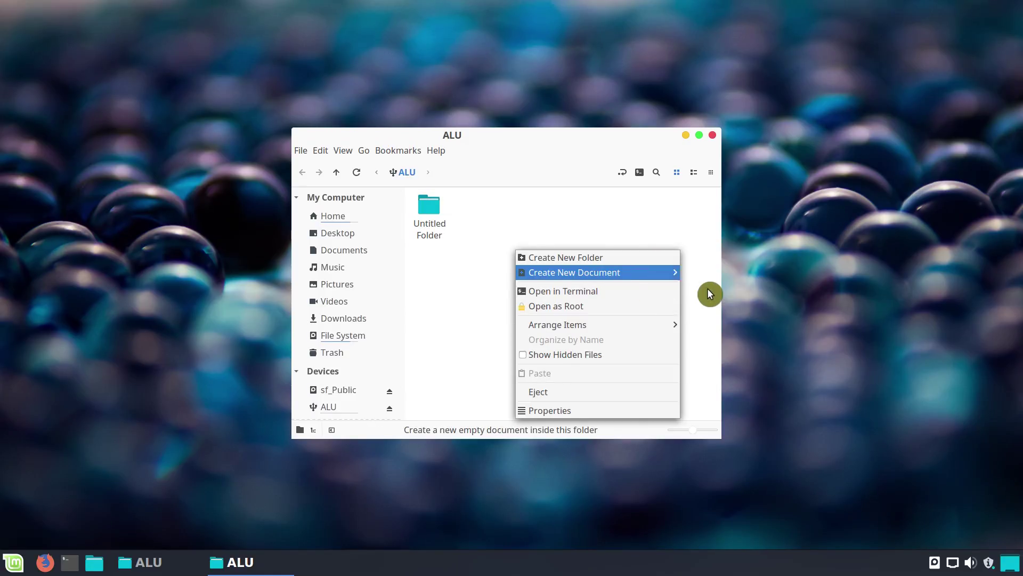
pyautogui.click(709, 291)
pyautogui.click(625, 287)
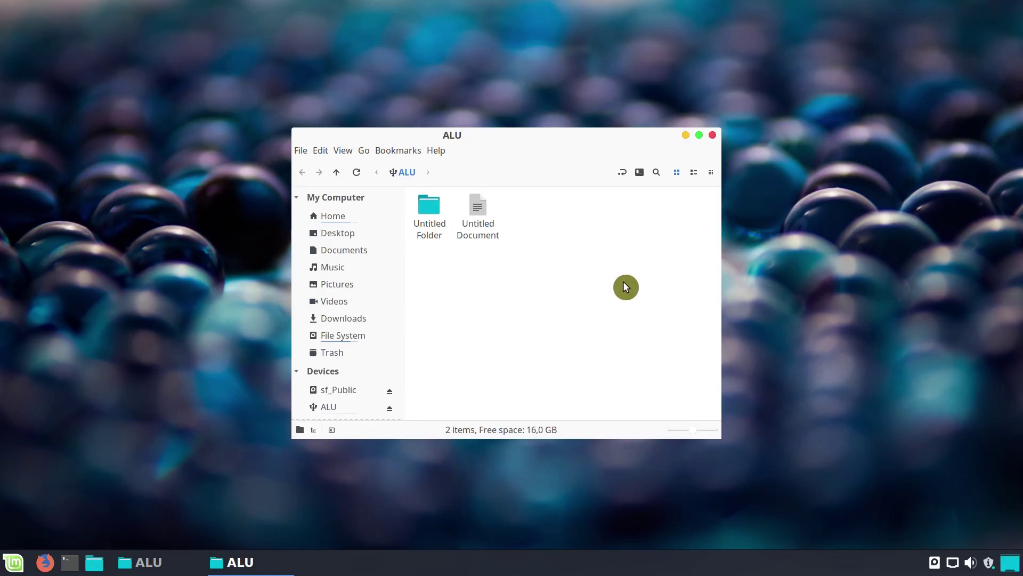
pyautogui.click(714, 135)
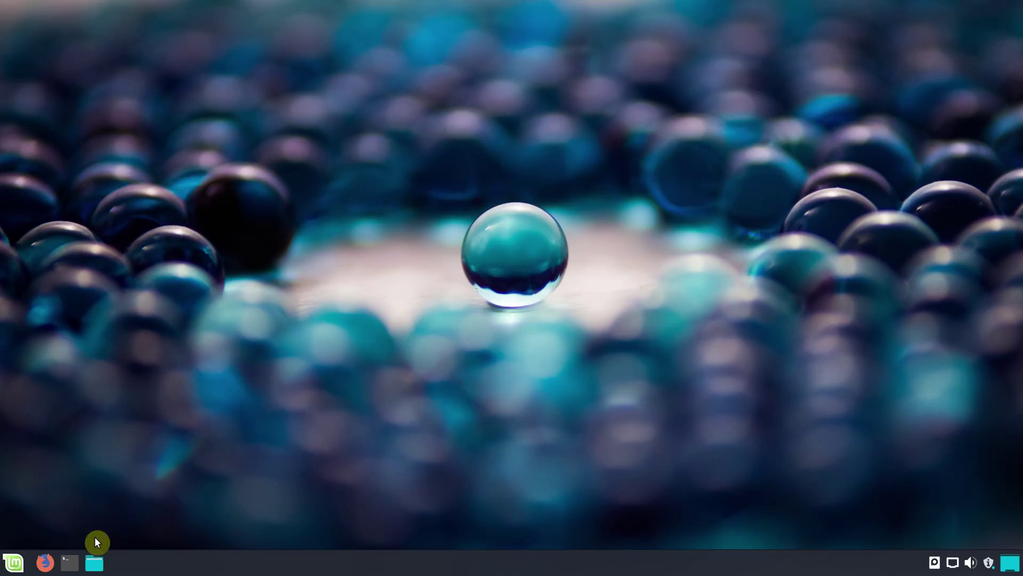
# Open a terminal and unmount the flash drive with sudo umount /dev/sdb1, authenticating with the account password
pyautogui.click(74, 563)
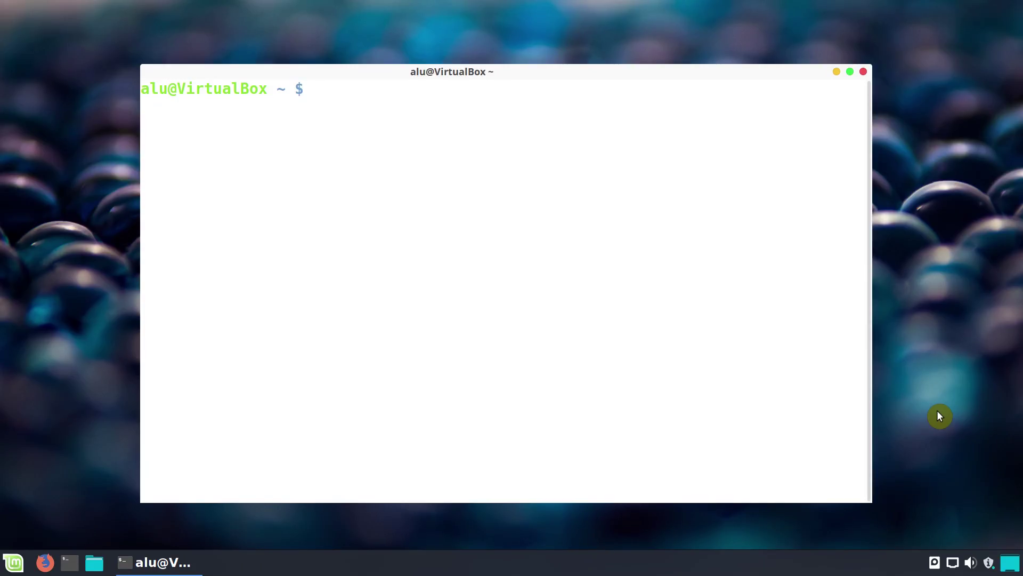
pyautogui.write('sudo umount /dev/sdb')
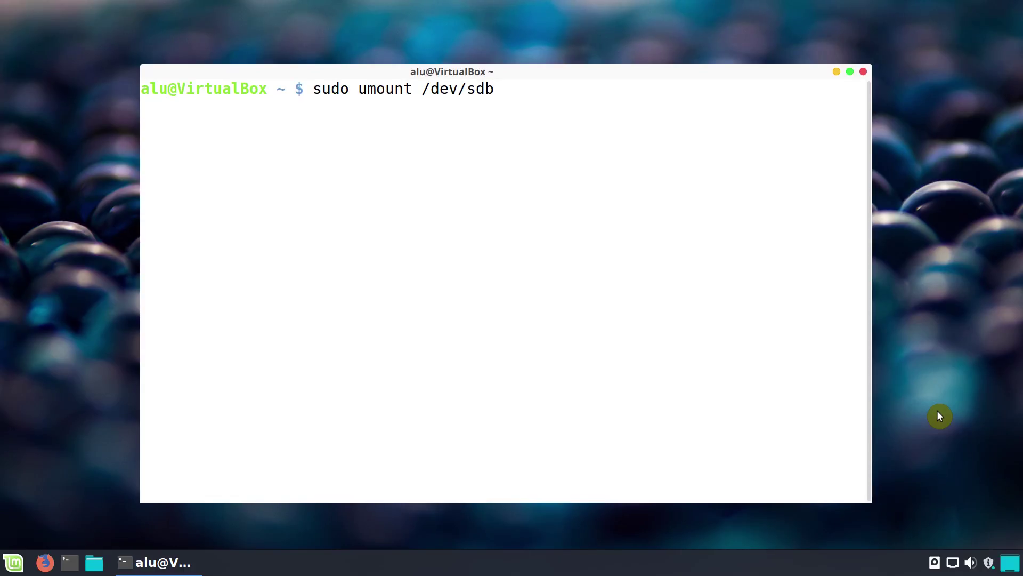
pyautogui.write('1')
pyautogui.press('Return')
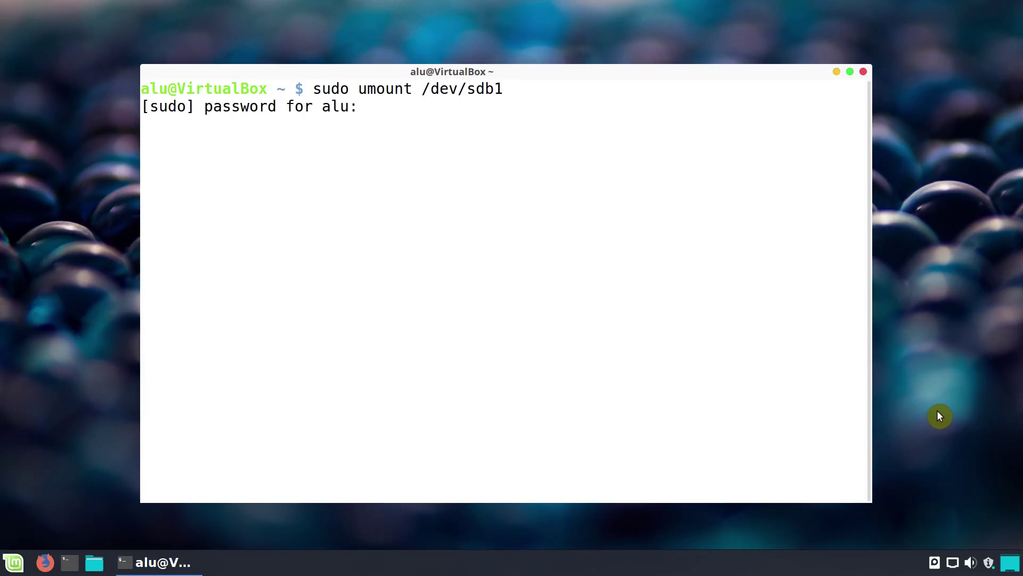
pyautogui.press('Return')
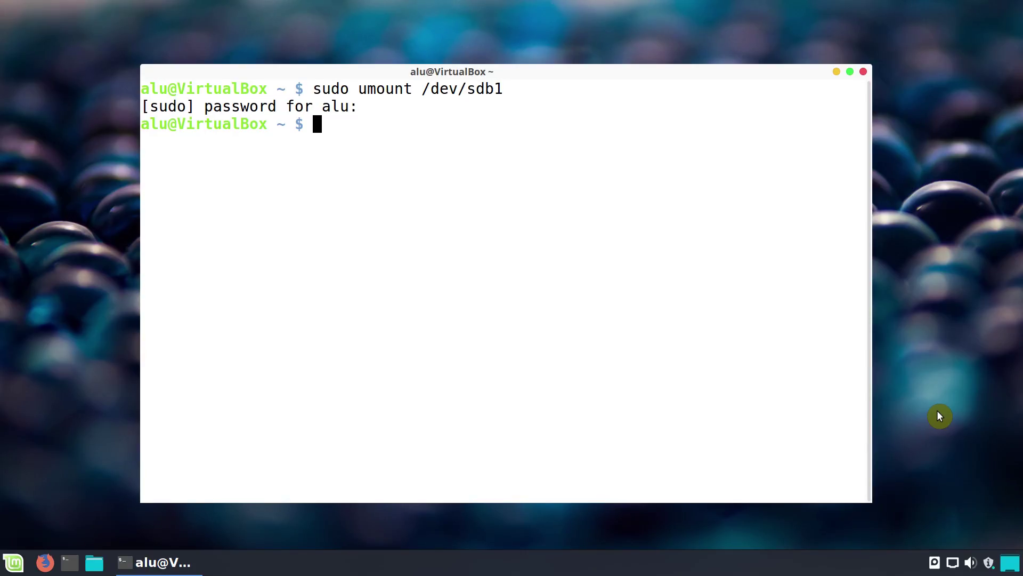
# Overwrite the whole flash drive with zeros using sudo dd if=/dev/zero of=/dev/sdb, and close the terminal once it finishes
pyautogui.write('sudo dd if=/dev/zero ')
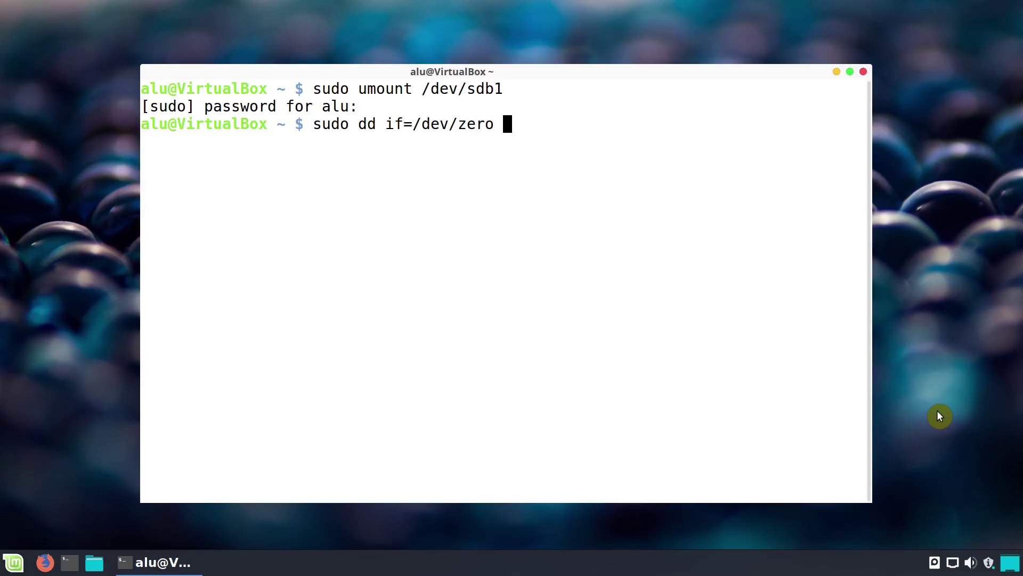
pyautogui.write('of=/')
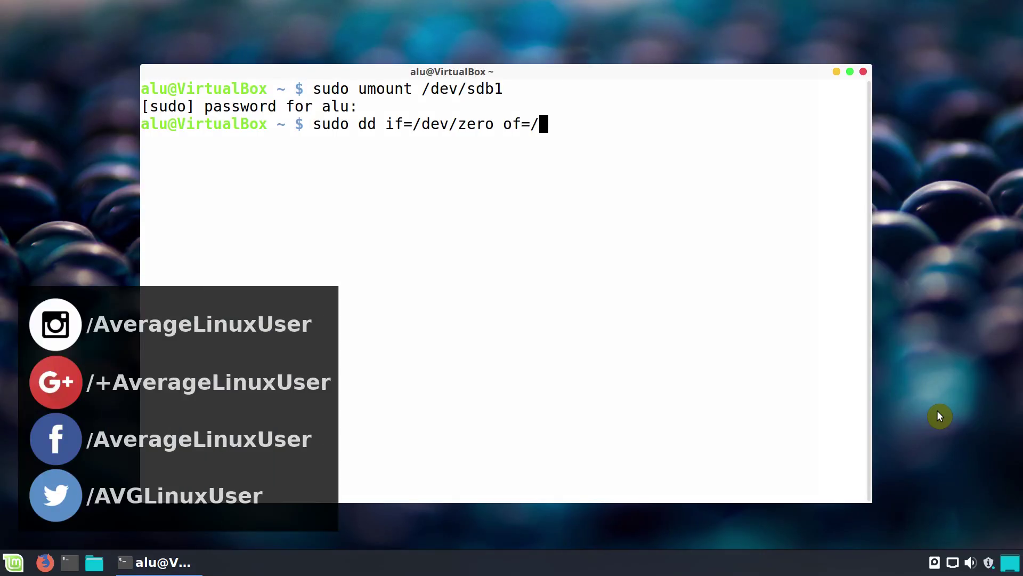
pyautogui.write('dev/sdb')
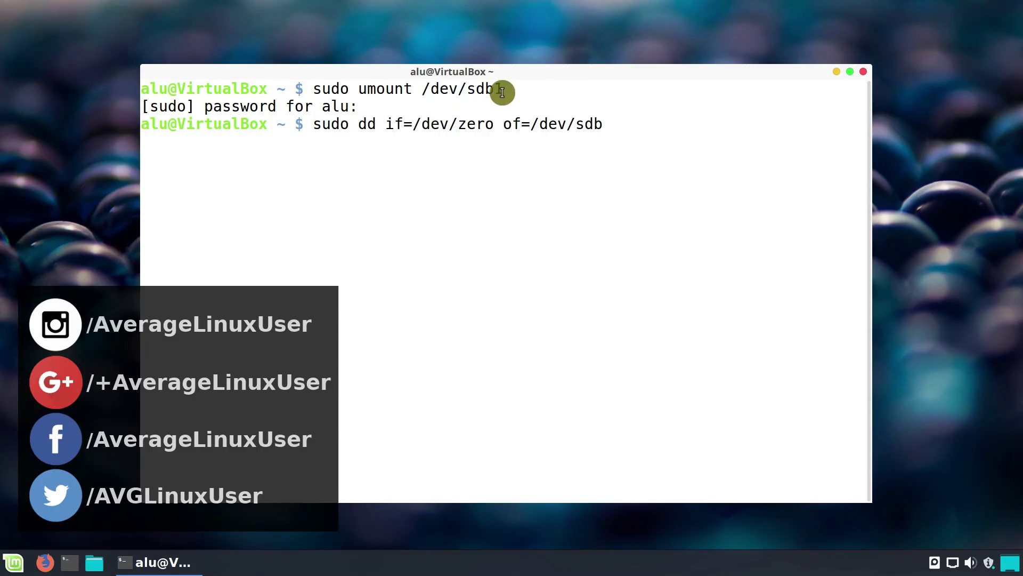
pyautogui.moveTo(575, 124); pyautogui.dragTo(603, 123)
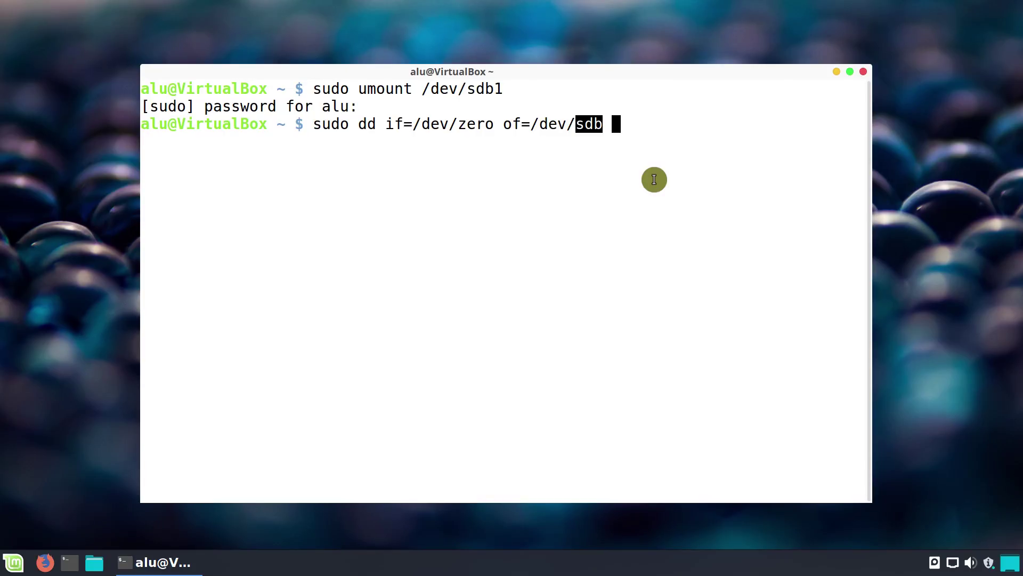
pyautogui.click(654, 179)
pyautogui.press('Return')
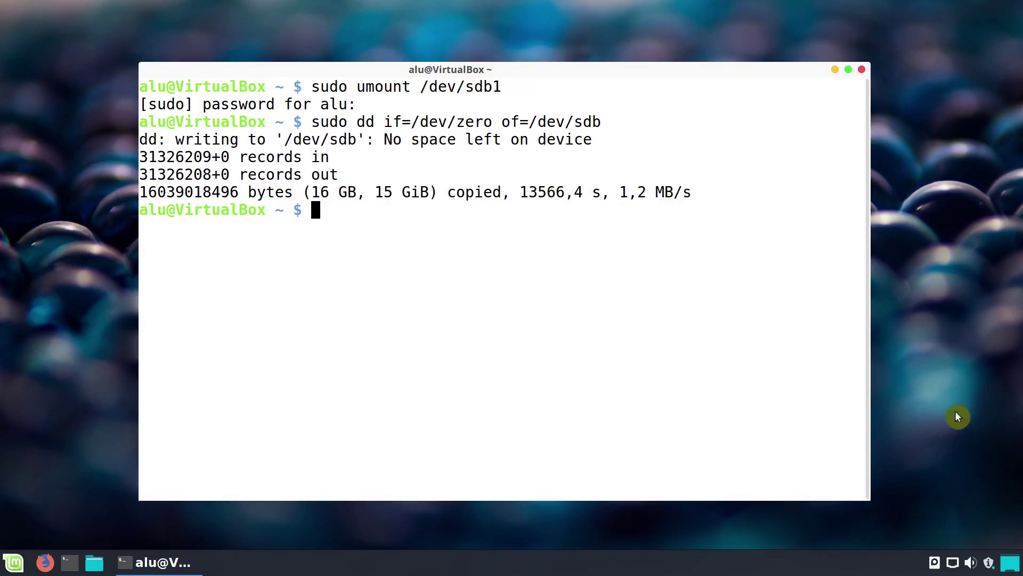
pyautogui.click(863, 72)
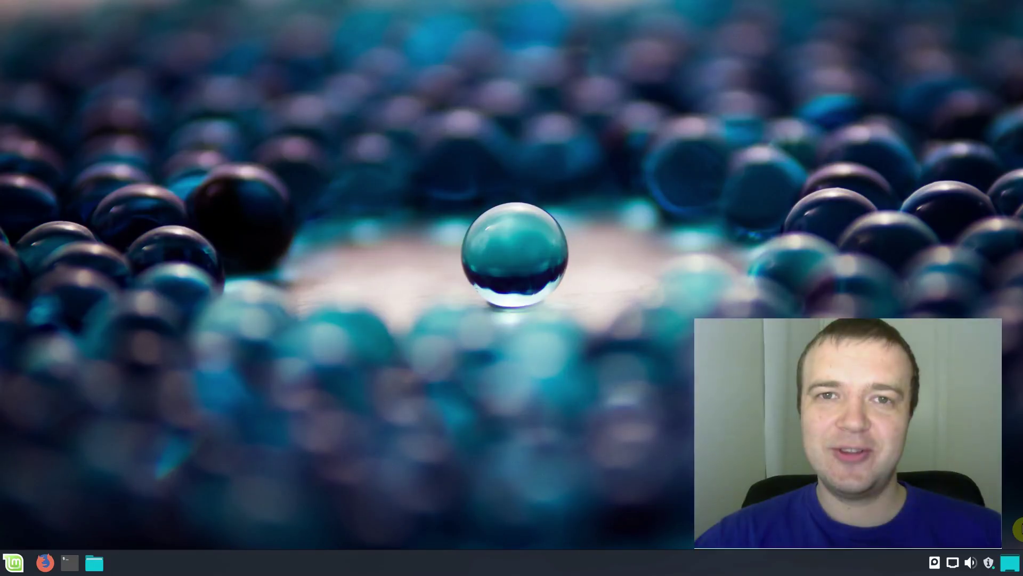